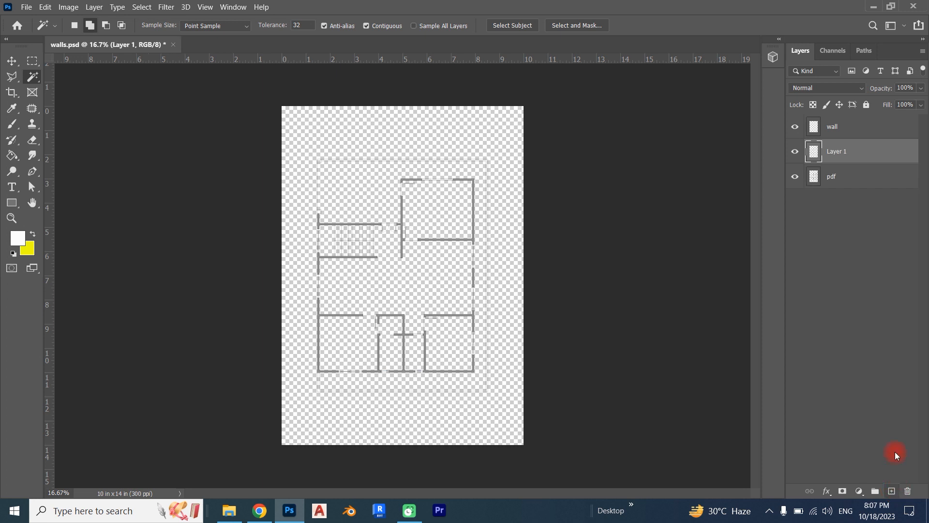
# - Rename Layer 1 to bg and move it beneath the pdf layer
pyautogui.doubleClick(838, 150)
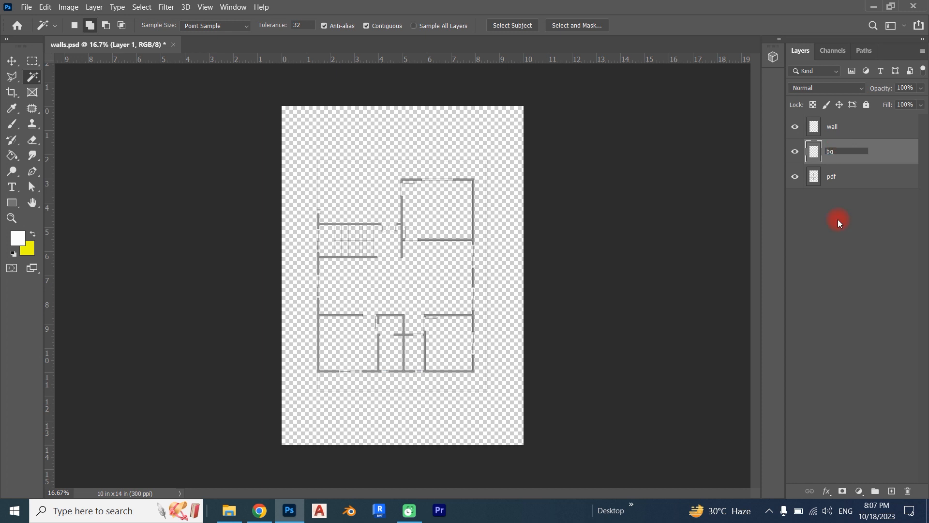
pyautogui.click(808, 315)
pyautogui.moveTo(871, 167); pyautogui.dragTo(850, 185)
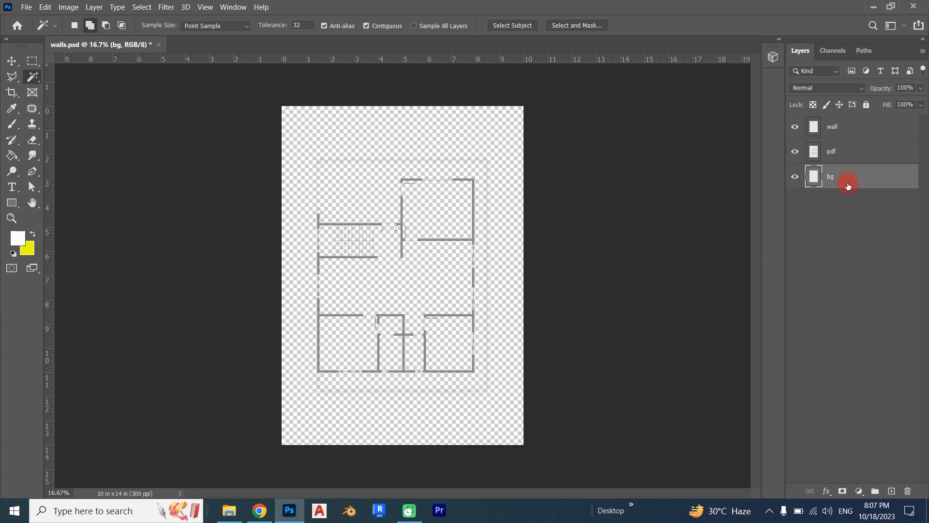
# - Fill the bg layer with white
pyautogui.click(43, 8)
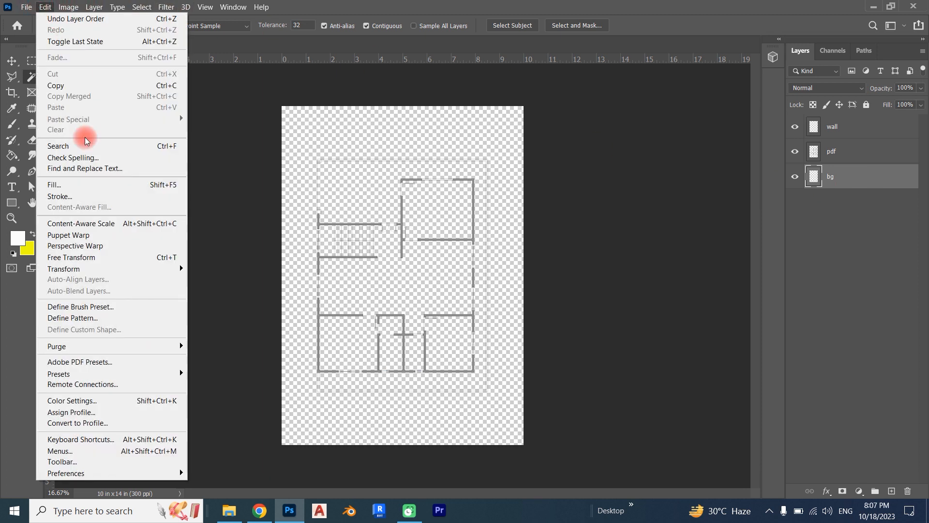
pyautogui.click(91, 183)
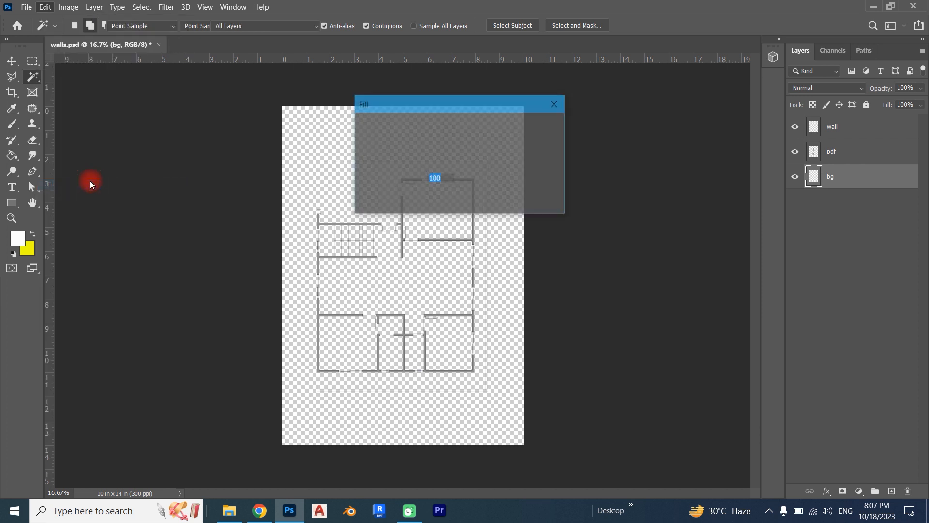
pyautogui.click(540, 127)
pyautogui.press('w')
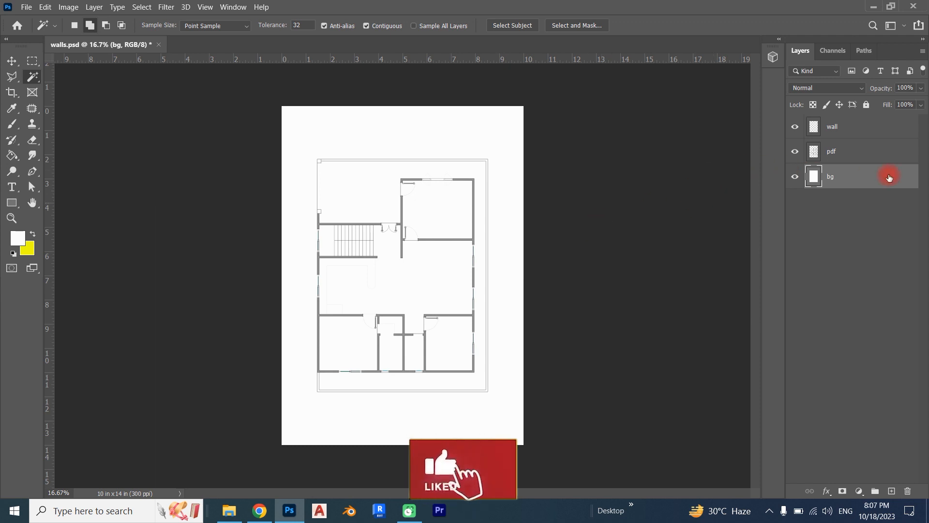
# - On the pdf layer, select the grey walls around the staircase and the long wall beside the double door with the Magic Wand
pyautogui.click(851, 152)
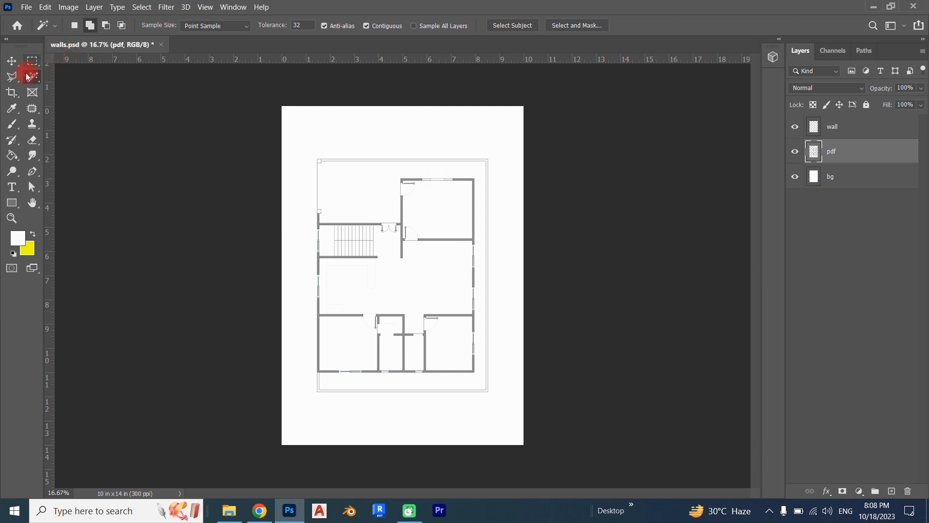
pyautogui.scroll(5, 328, 257)
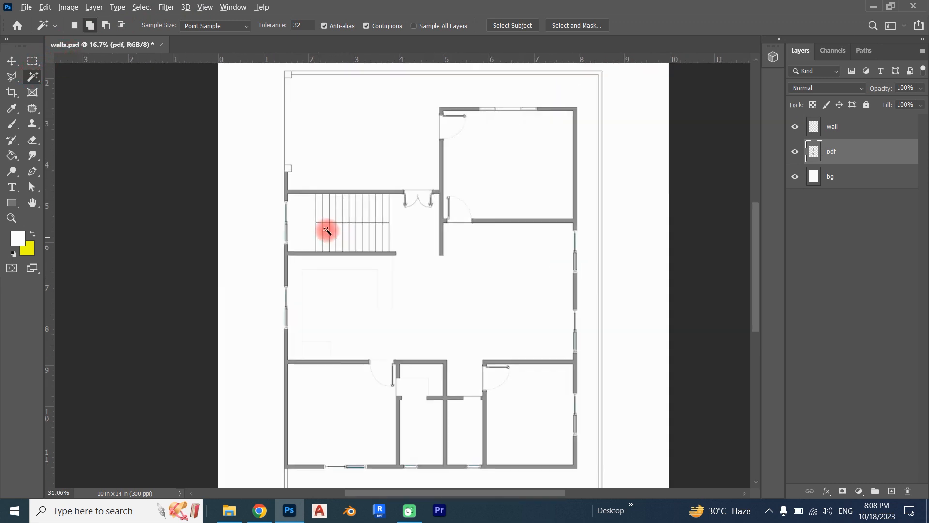
pyautogui.scroll(3, 269, 147)
pyautogui.click(261, 177)
pyautogui.keyDown('shift'); pyautogui.click(261, 333); pyautogui.keyUp('shift')
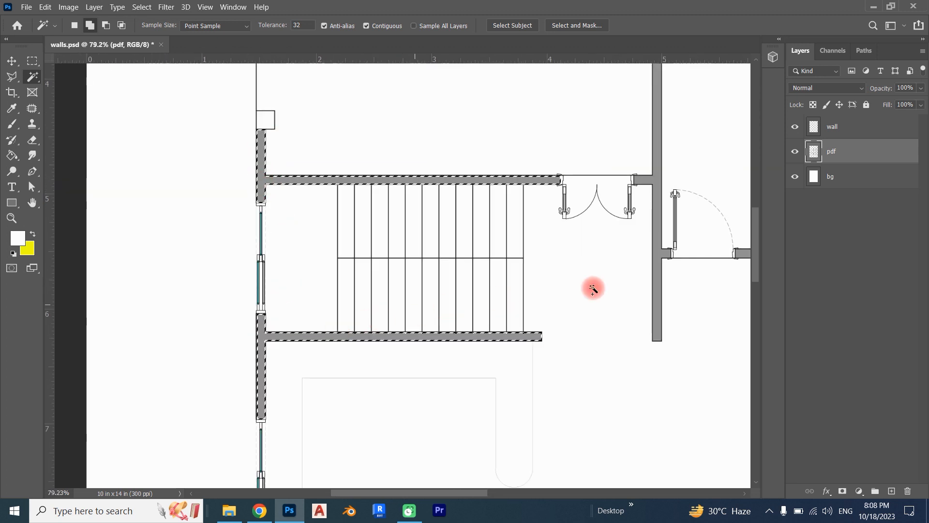
pyautogui.keyDown('shift'); pyautogui.click(659, 256); pyautogui.keyUp('shift')
# - Add the remaining walls of the plan's upper-right room to the wall selection
pyautogui.scroll(-3, 422, 264)
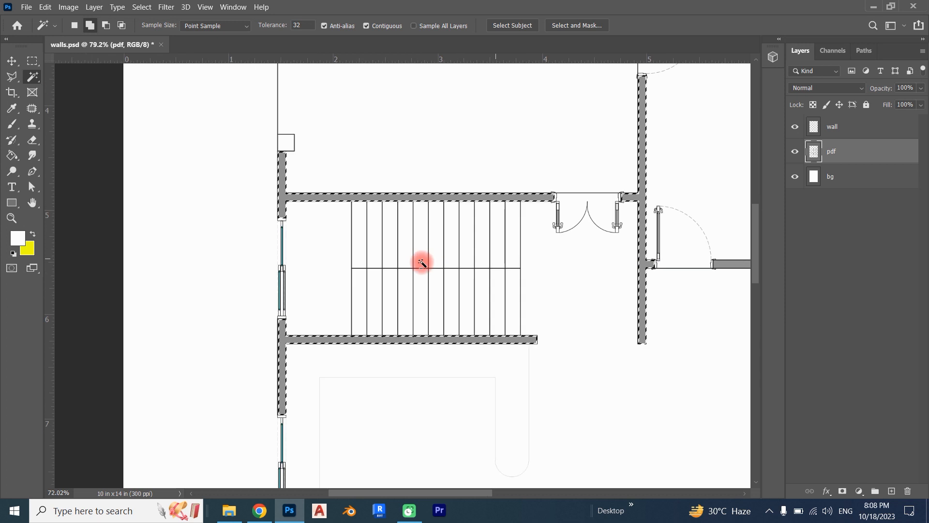
pyautogui.scroll(3, 524, 173)
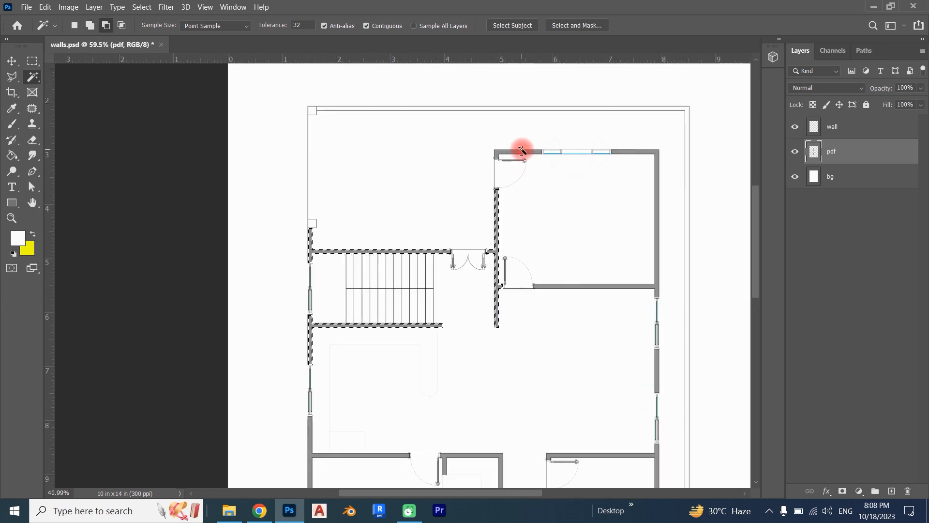
pyautogui.keyDown('shift'); pyautogui.click(516, 146); pyautogui.keyUp('shift')
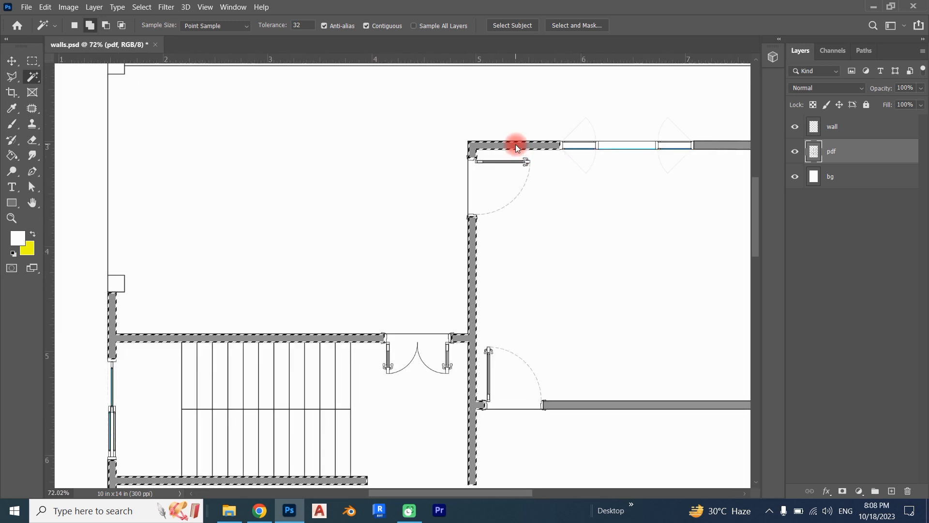
pyautogui.scroll(-1, 516, 151)
pyautogui.scroll(-3, 527, 177)
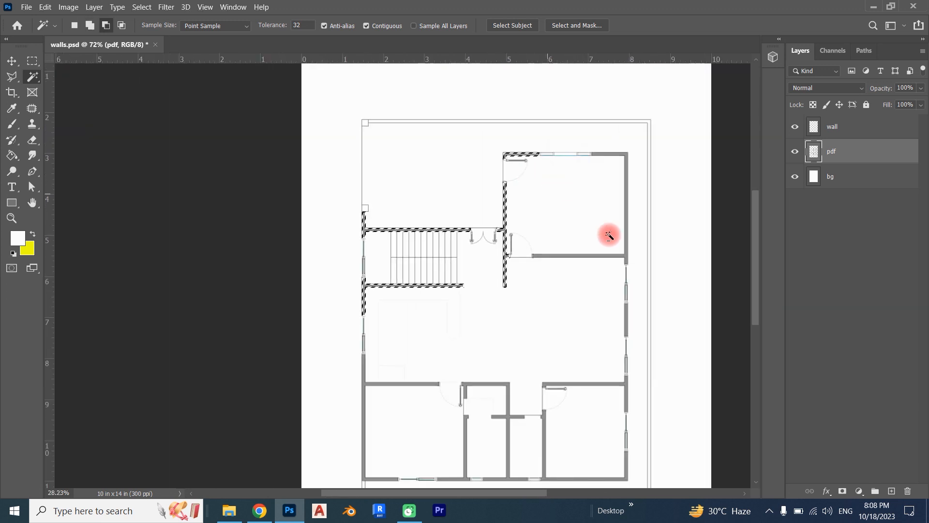
pyautogui.scroll(2, 623, 249)
pyautogui.scroll(2, 632, 262)
pyautogui.keyDown('shift'); pyautogui.click(632, 277); pyautogui.keyUp('shift')
# - Add the wall piece between the right-hand windows and the upper wall of the lower-right room to the selection
pyautogui.scroll(-1, 629, 271)
pyautogui.scroll(-1, 623, 252)
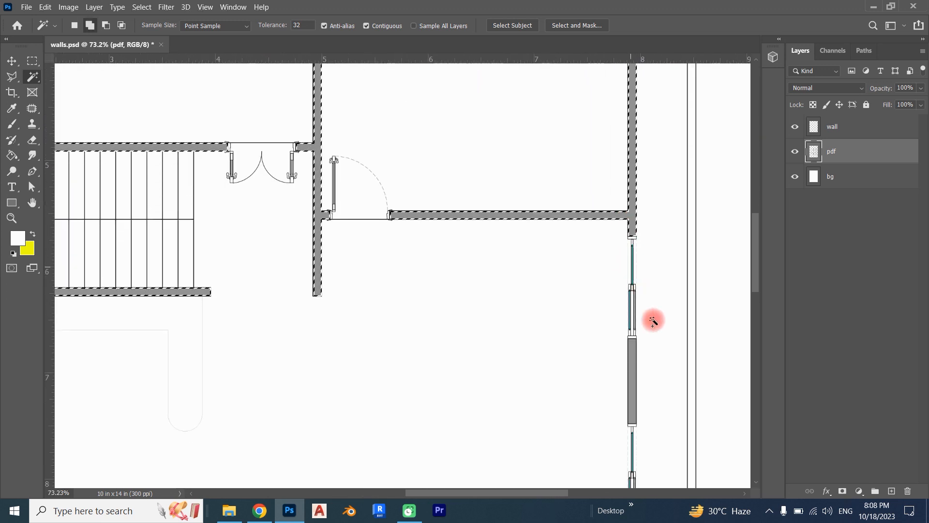
pyautogui.scroll(-1, 648, 329)
pyautogui.click(632, 368)
pyautogui.scroll(-5, 608, 297)
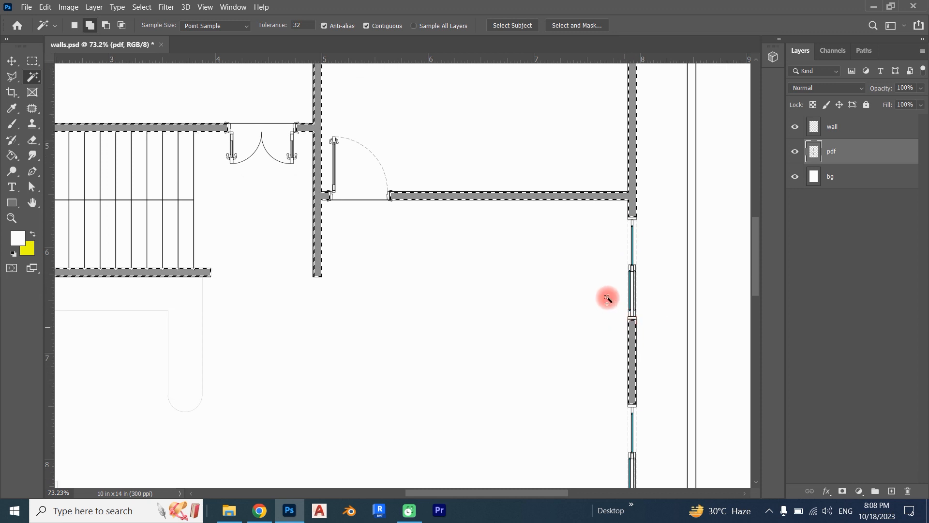
pyautogui.scroll(-2, 581, 256)
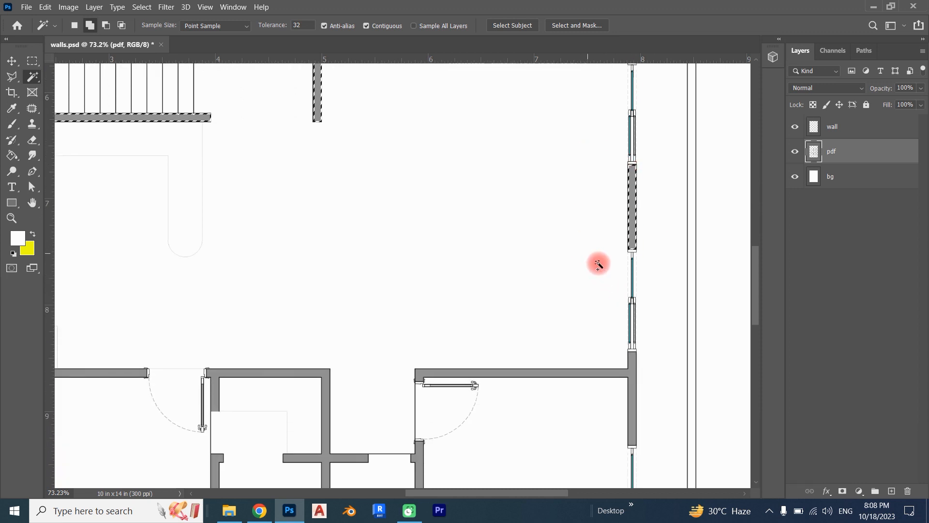
pyautogui.click(631, 375)
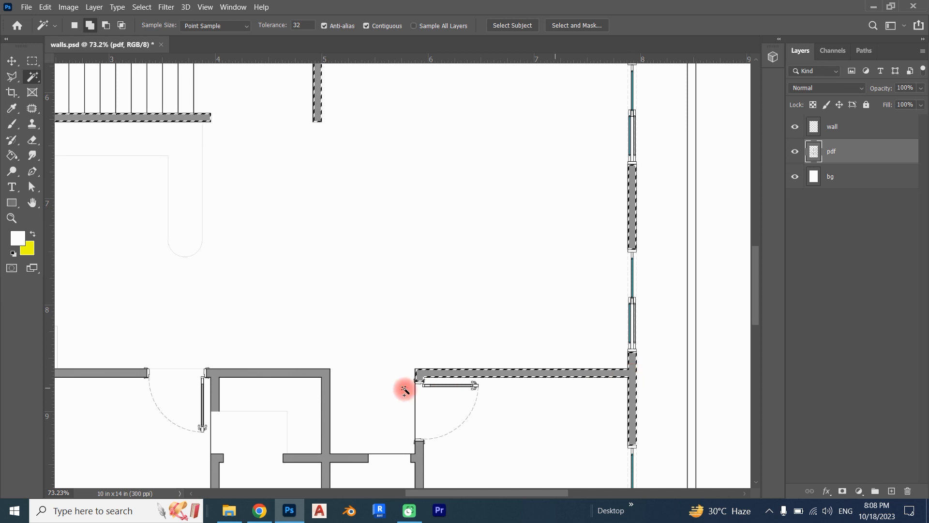
# - Add the walls of the two small central rooms and the rest of the lower-right room's walls to the selection
pyautogui.click(325, 376)
pyautogui.scroll(-1, 392, 298)
pyautogui.scroll(-5, 393, 298)
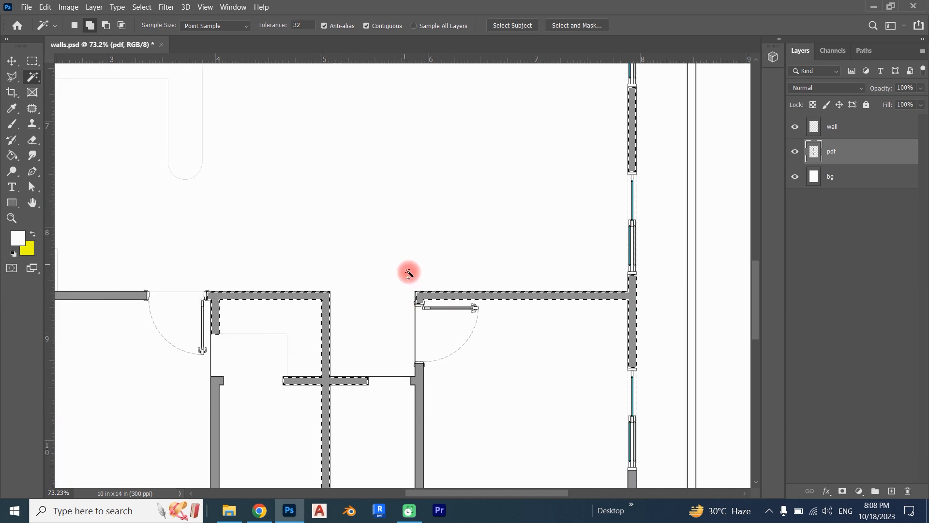
pyautogui.click(420, 346)
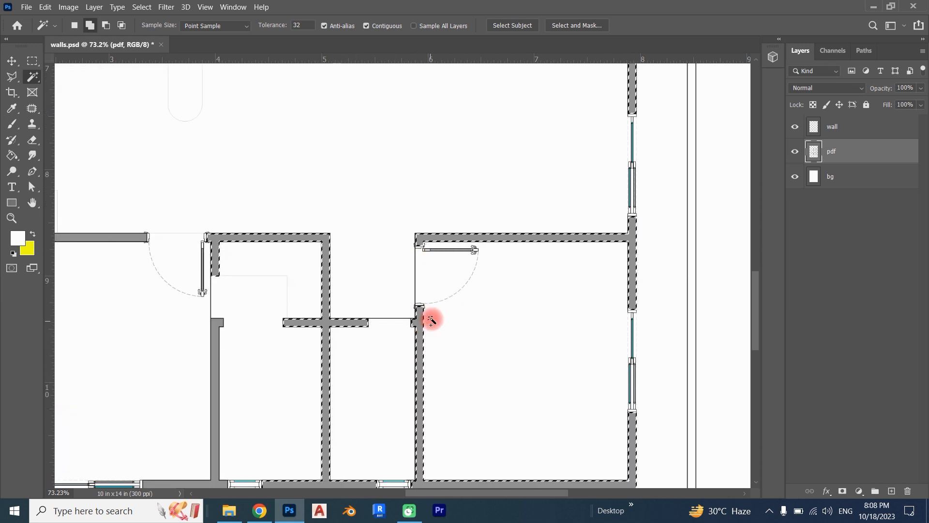
pyautogui.scroll(-4, 446, 290)
pyautogui.click(216, 356)
# - Add the outer and upper walls of the lower-left room to the selection
pyautogui.press('space')
pyautogui.moveTo(376, 360); pyautogui.dragTo(614, 390)
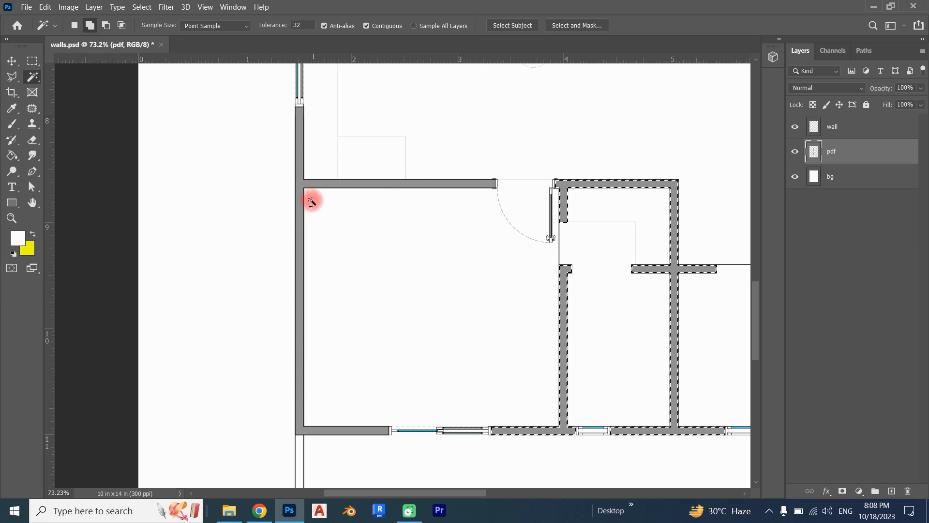
pyautogui.click(303, 184)
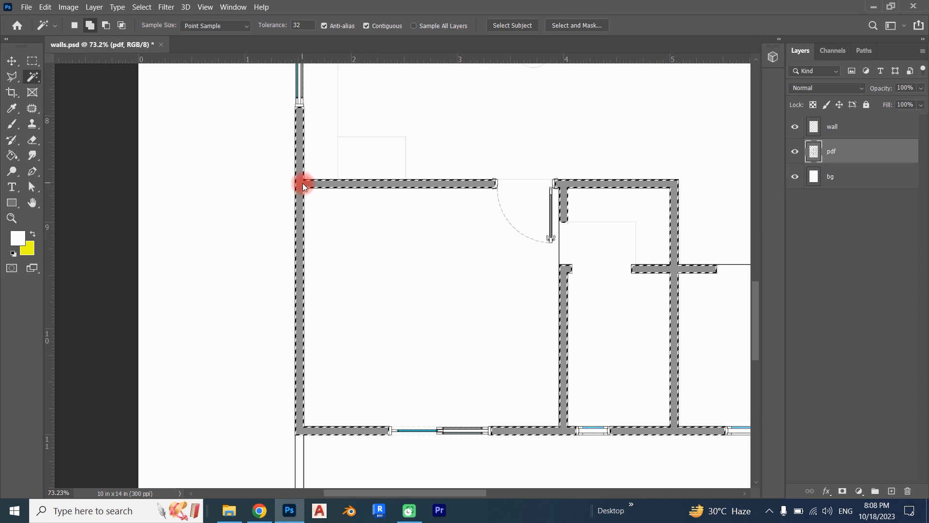
pyautogui.scroll(-3, 374, 290)
pyautogui.scroll(-4, 372, 299)
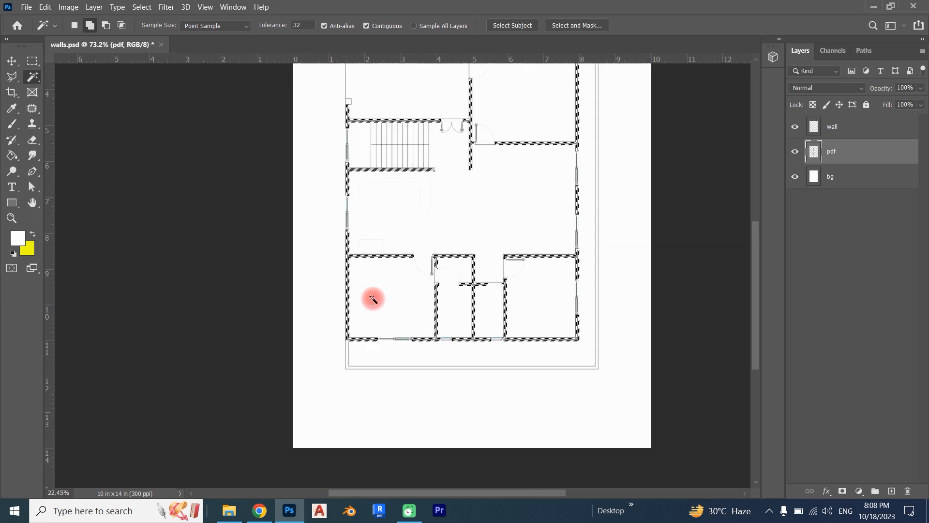
pyautogui.scroll(1, 408, 249)
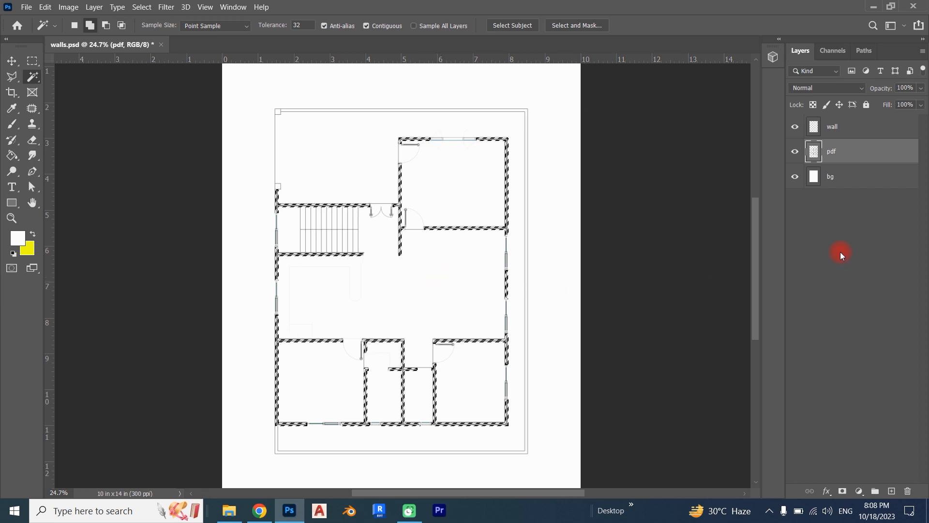
# - Apply a black (#000000) Solid Color fill to the selected walls on the wall layer
pyautogui.click(858, 132)
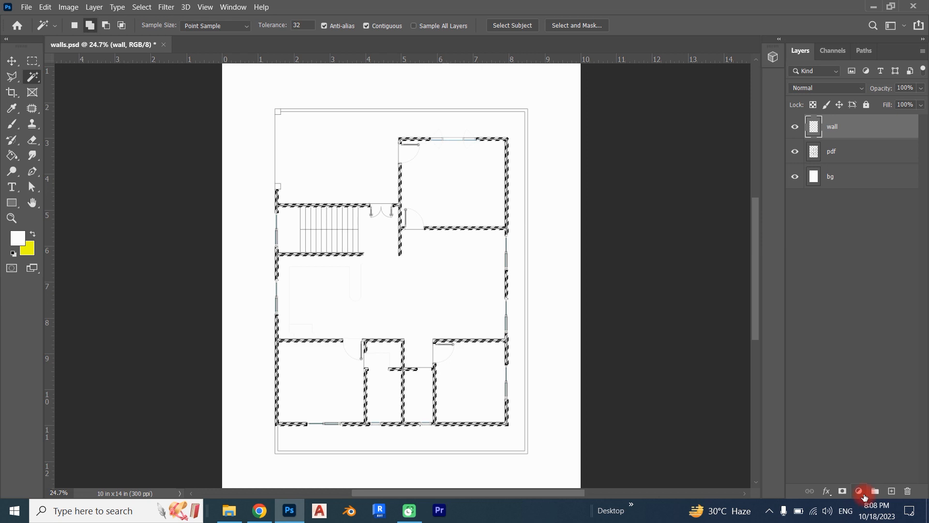
pyautogui.click(864, 493)
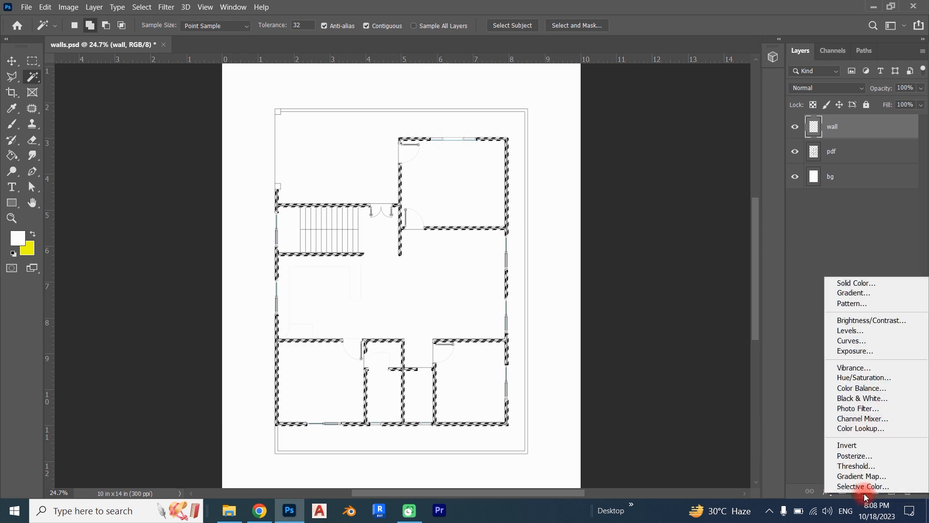
pyautogui.click(871, 284)
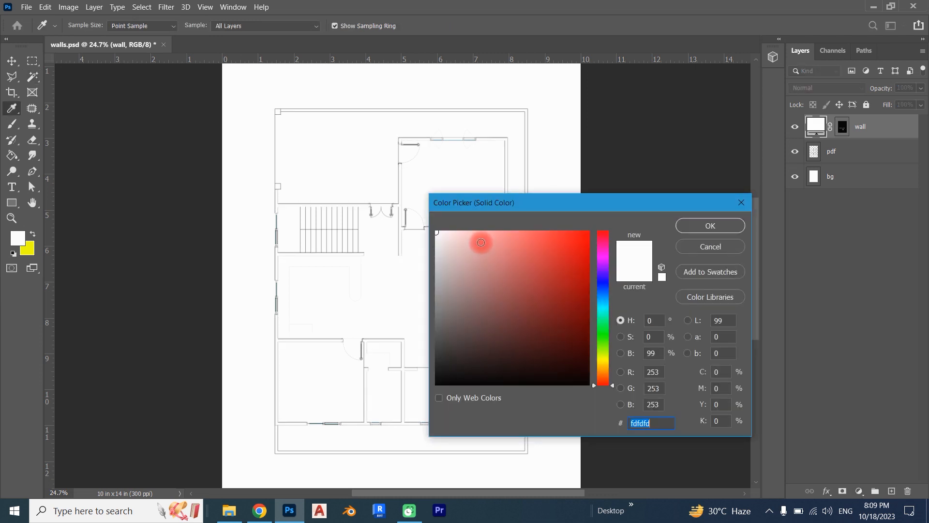
pyautogui.moveTo(469, 257)
pyautogui.mouseDown()
pyautogui.moveTo(560, 385)
pyautogui.moveTo(594, 389)
pyautogui.mouseUp()
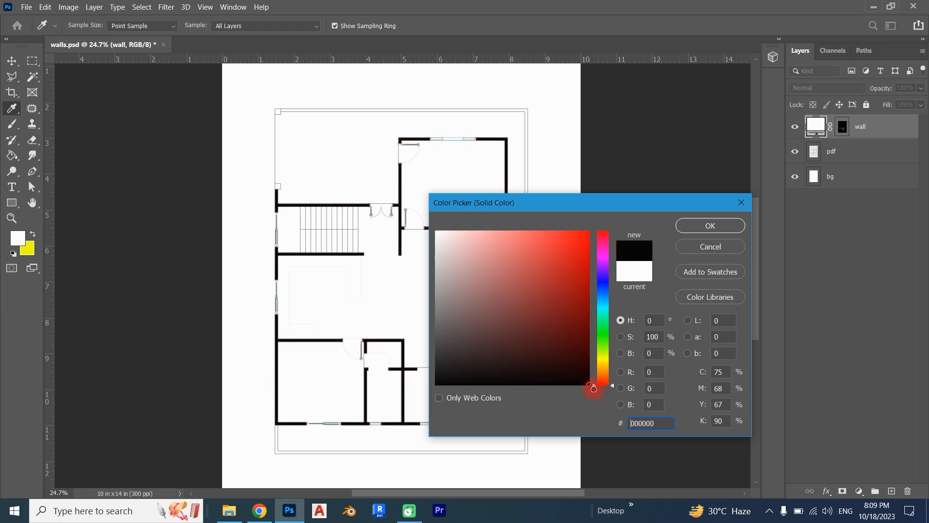
pyautogui.click(727, 226)
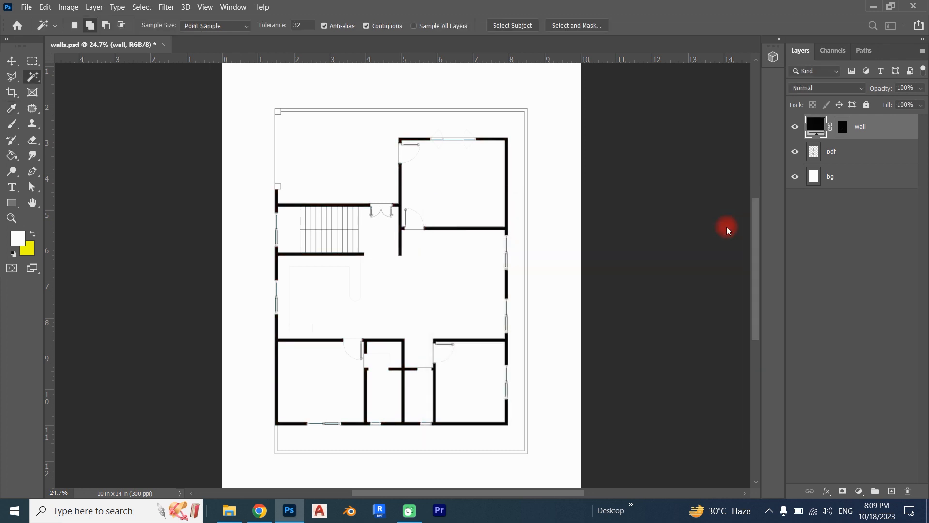
# - Create a new layer above the wall layer and name it flooring
pyautogui.click(892, 491)
pyautogui.doubleClick(840, 128)
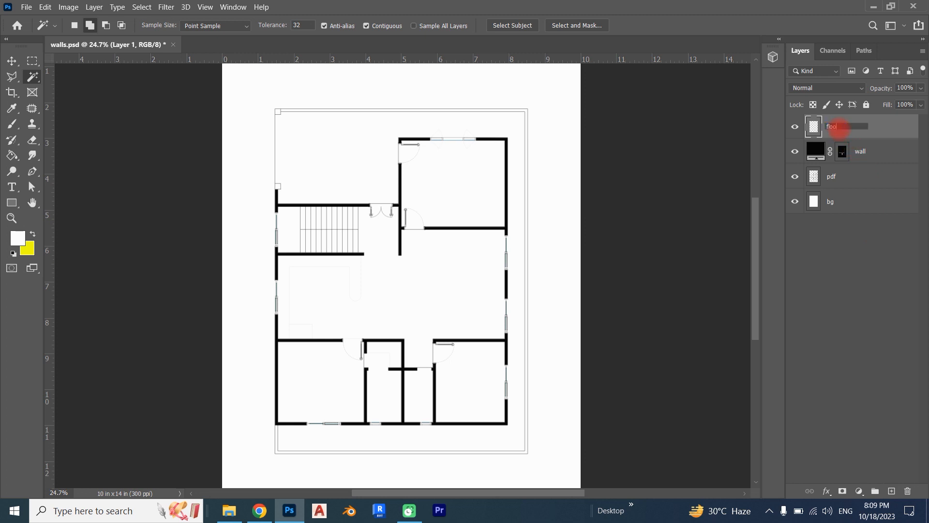
pyautogui.write('flooring')
pyautogui.click(860, 250)
pyautogui.click(868, 131)
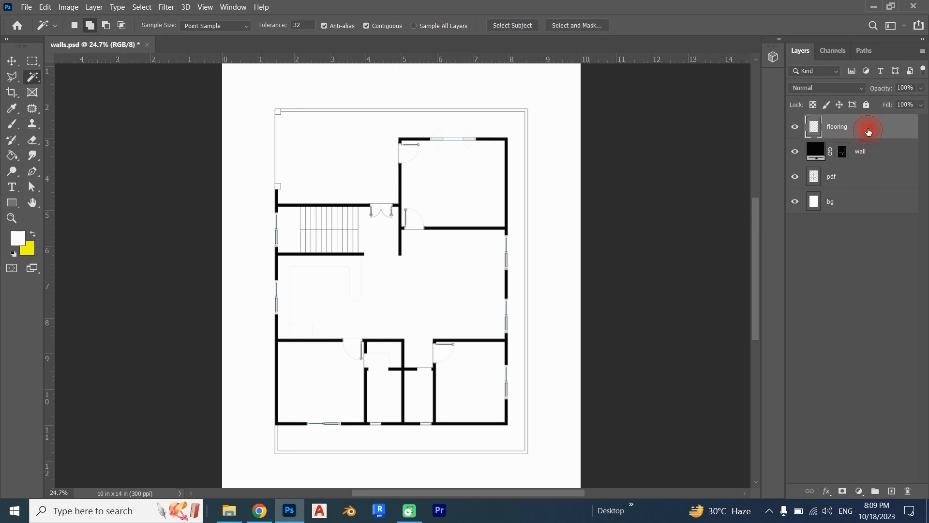
# - On the pdf layer, select the floor areas of the lower-left, lower-right and upper-right rooms with the Magic Wand
pyautogui.click(849, 177)
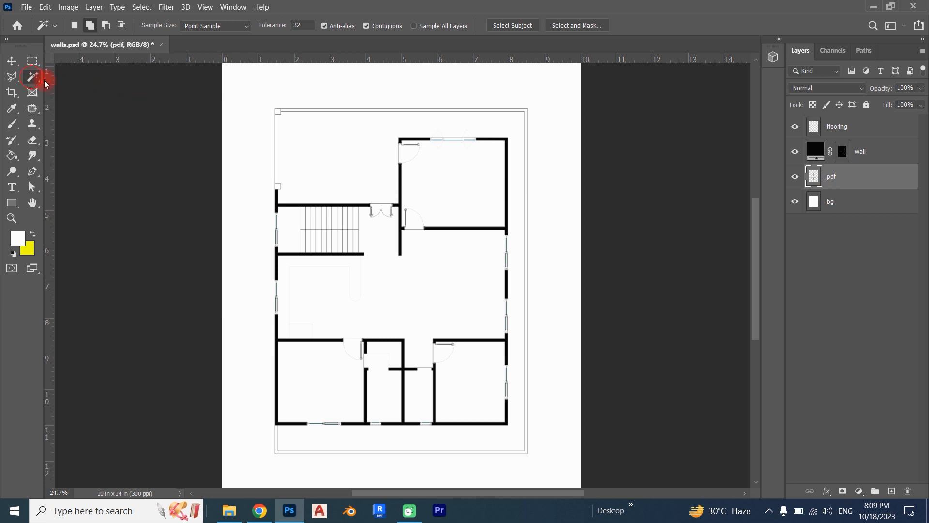
pyautogui.click(304, 368)
pyautogui.click(467, 364)
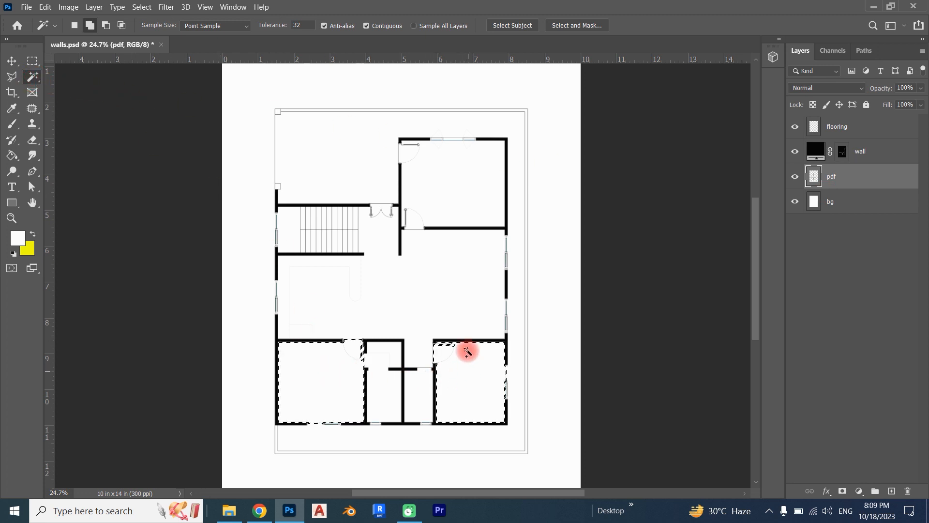
pyautogui.click(448, 203)
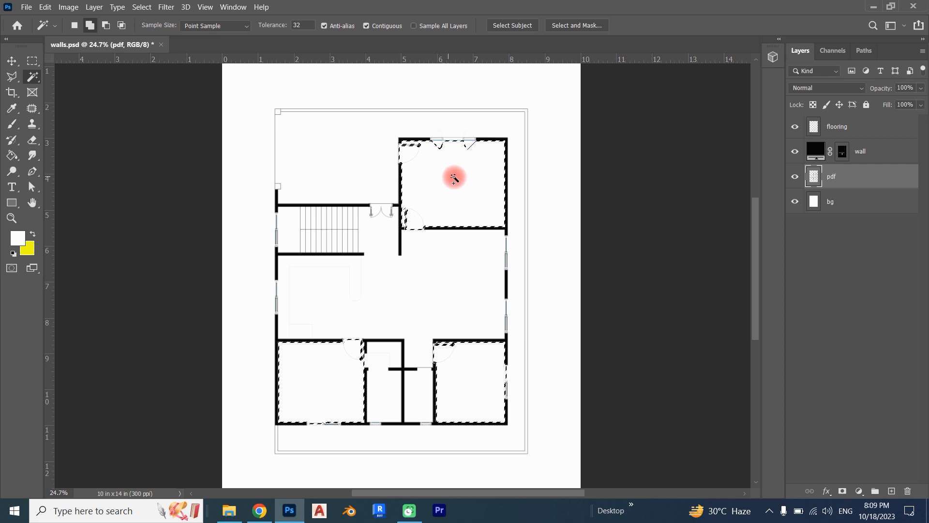
# - Subtract the two window swing areas in the upper-right room from the floor selection
pyautogui.scroll(5, 465, 138)
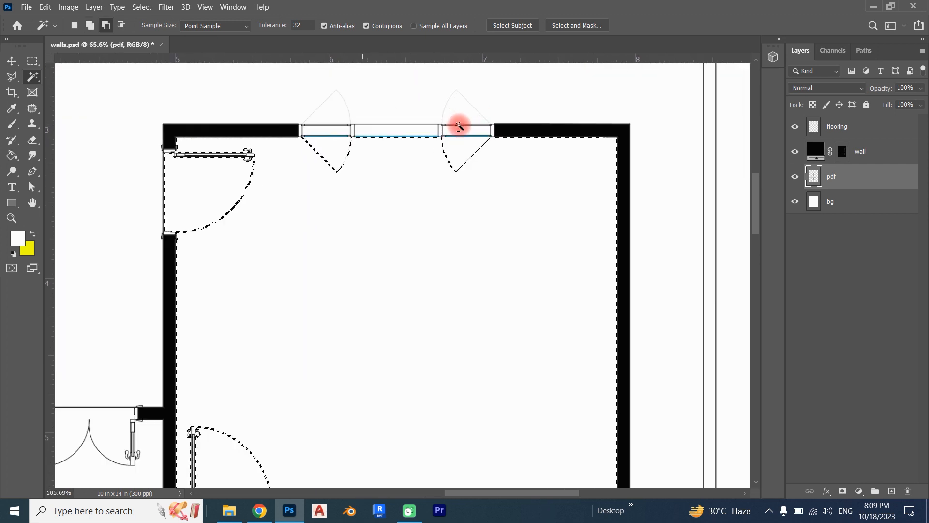
pyautogui.scroll(3, 459, 127)
pyautogui.keyDown('alt'); pyautogui.click(457, 166); pyautogui.keyUp('alt')
pyautogui.keyDown('alt'); pyautogui.click(262, 165); pyautogui.keyUp('alt')
pyautogui.scroll(-5, 329, 157)
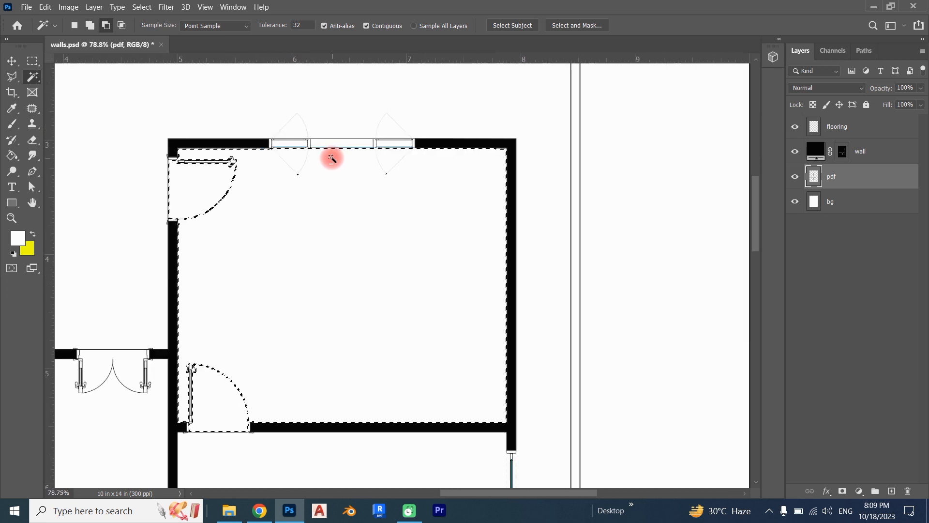
pyautogui.scroll(-5, 311, 189)
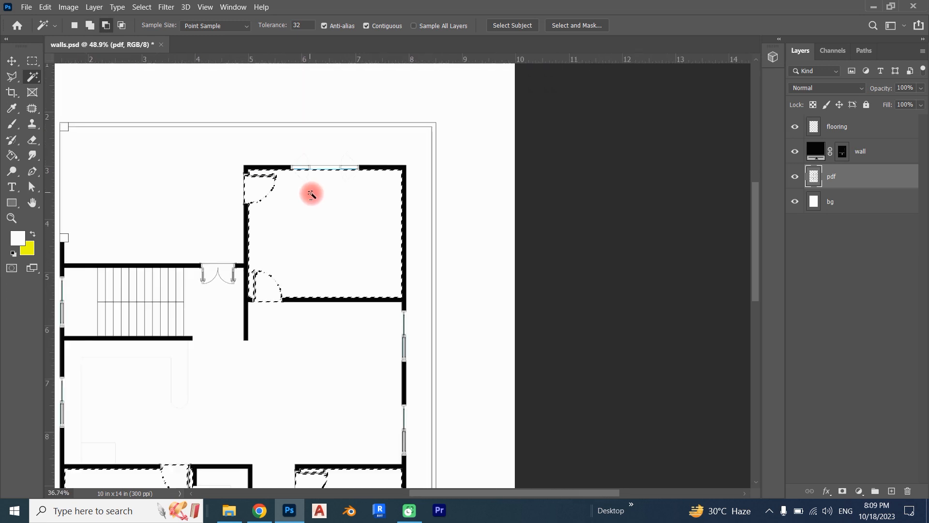
# - Add a Pattern fill to the selected room floors on the flooring layer
pyautogui.scroll(-4, 312, 194)
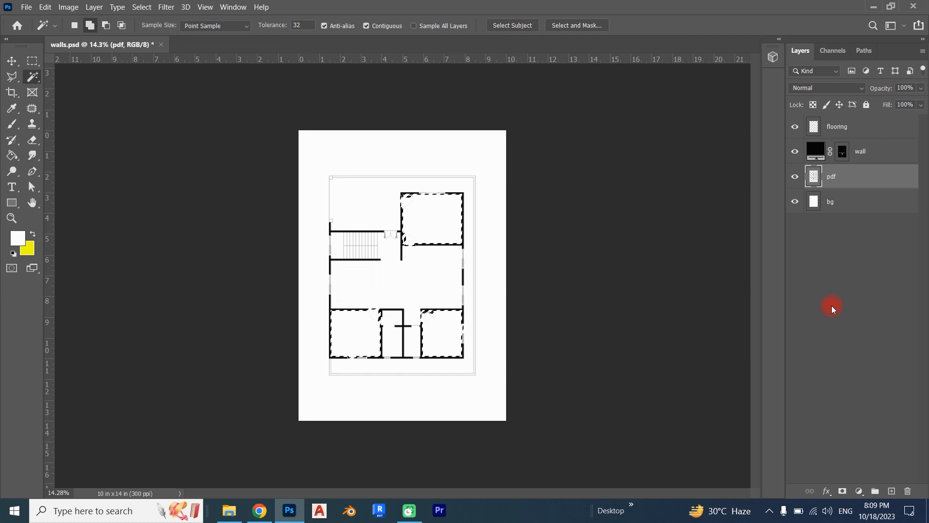
pyautogui.click(868, 127)
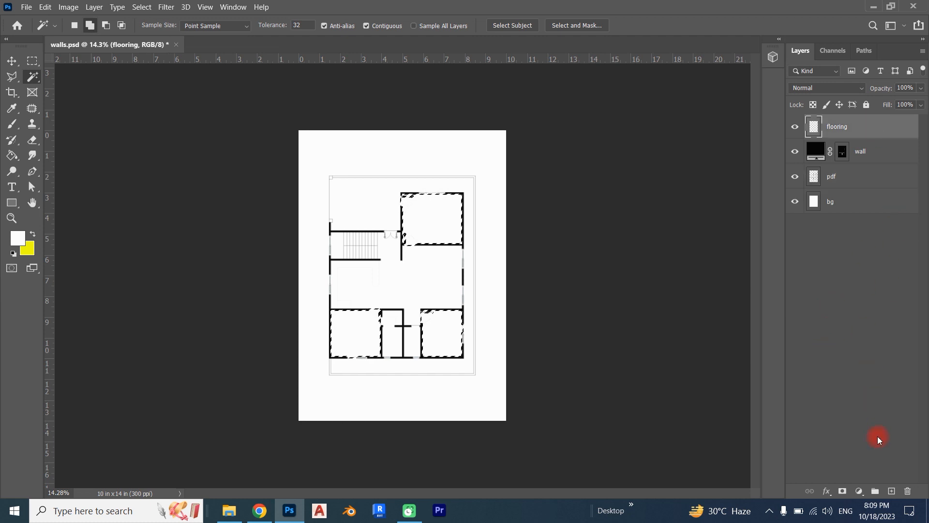
pyautogui.click(860, 490)
pyautogui.click(867, 305)
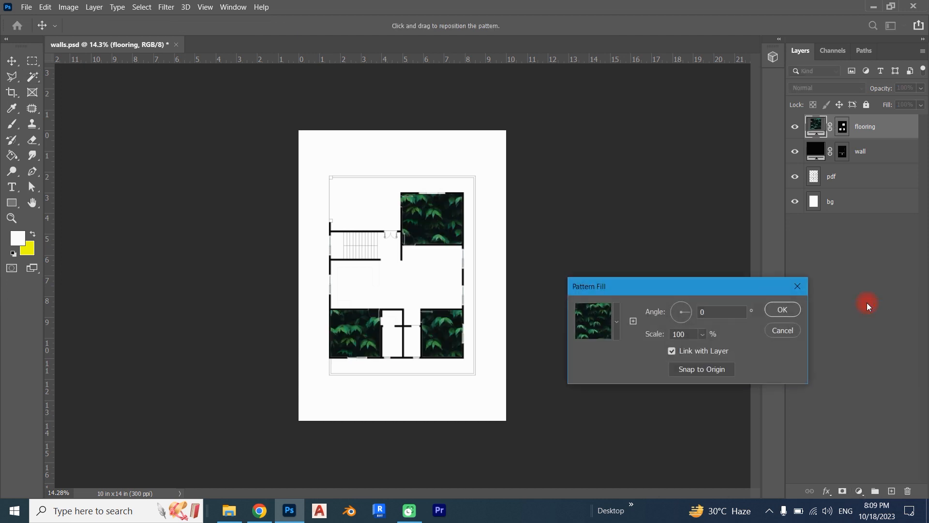
# - Choose the wc. tile pattern for the room floor fill
pyautogui.click(617, 322)
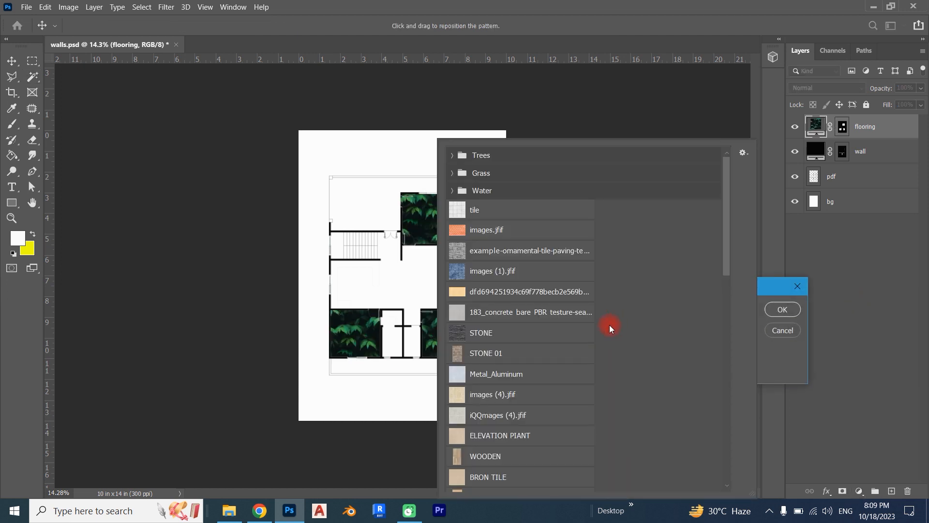
pyautogui.scroll(-1, 525, 377)
pyautogui.scroll(-1, 525, 377)
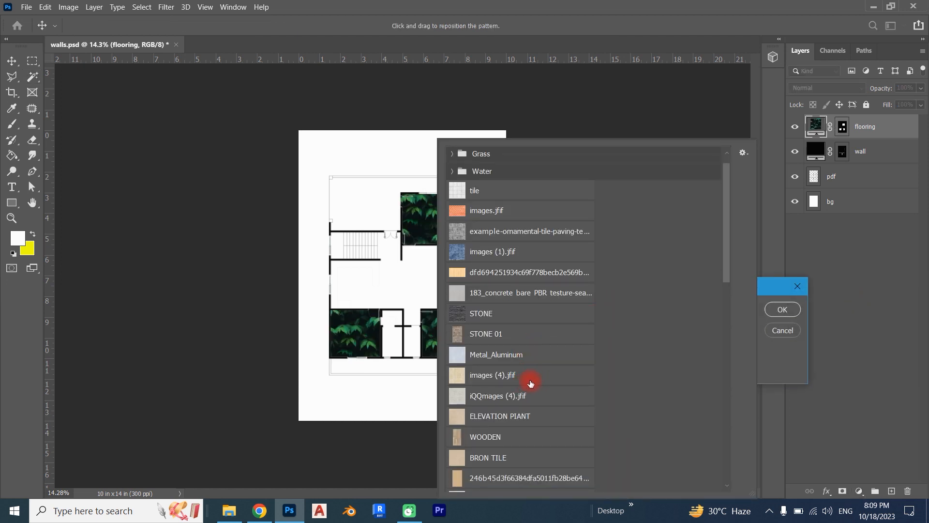
pyautogui.scroll(-1, 518, 380)
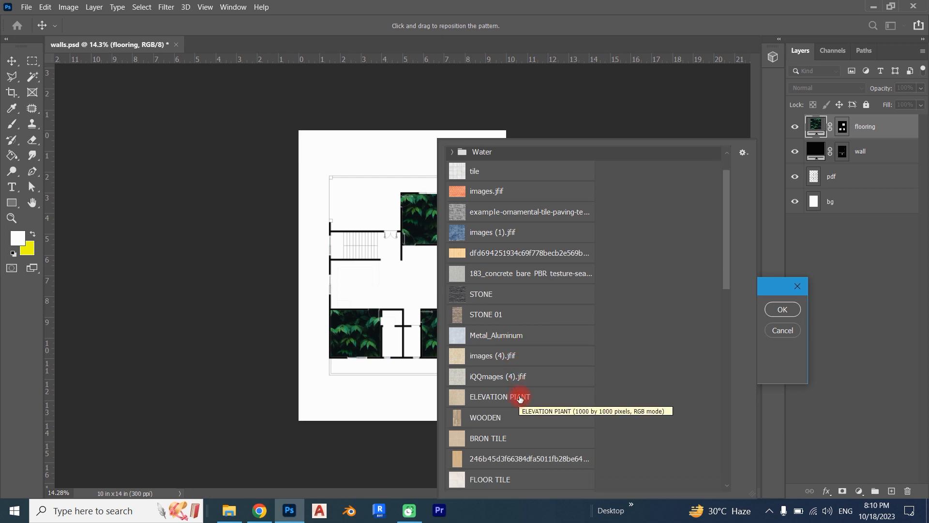
pyautogui.scroll(-1, 520, 398)
pyautogui.scroll(-1, 519, 402)
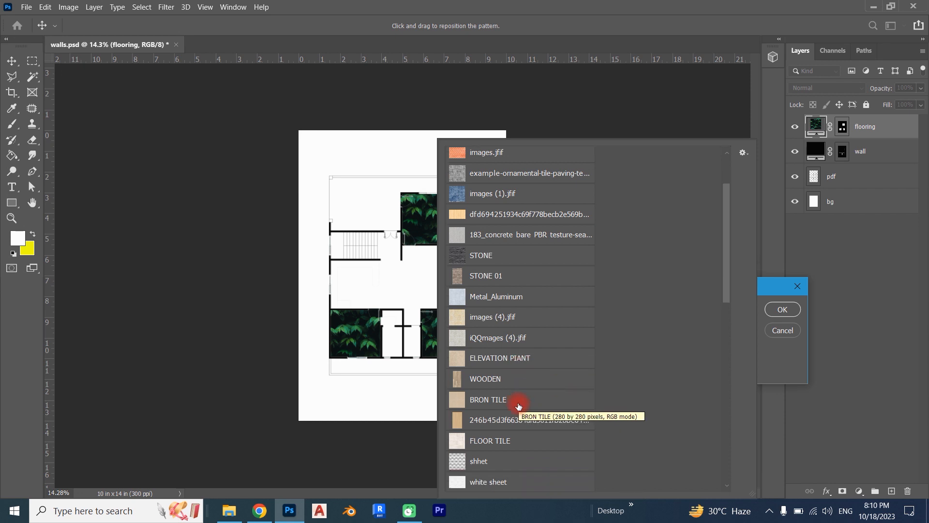
pyautogui.scroll(-3, 519, 407)
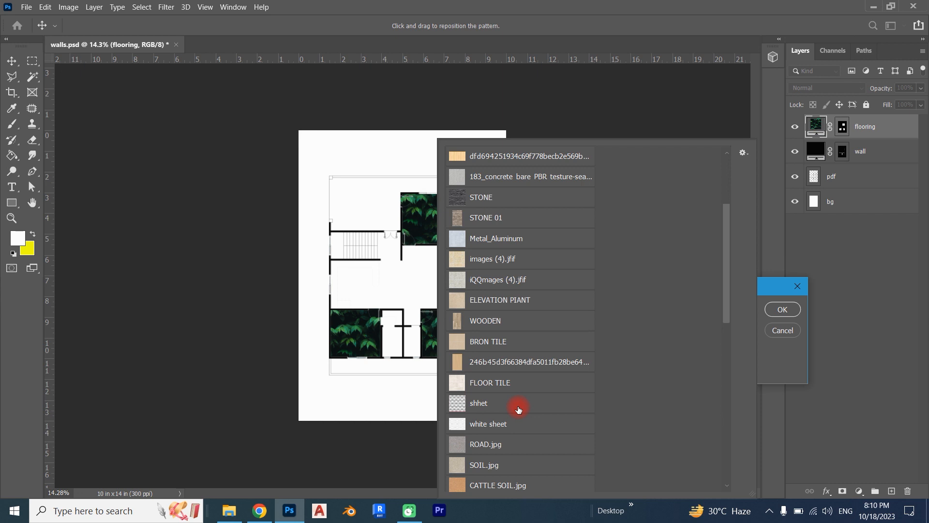
pyautogui.scroll(-3, 519, 409)
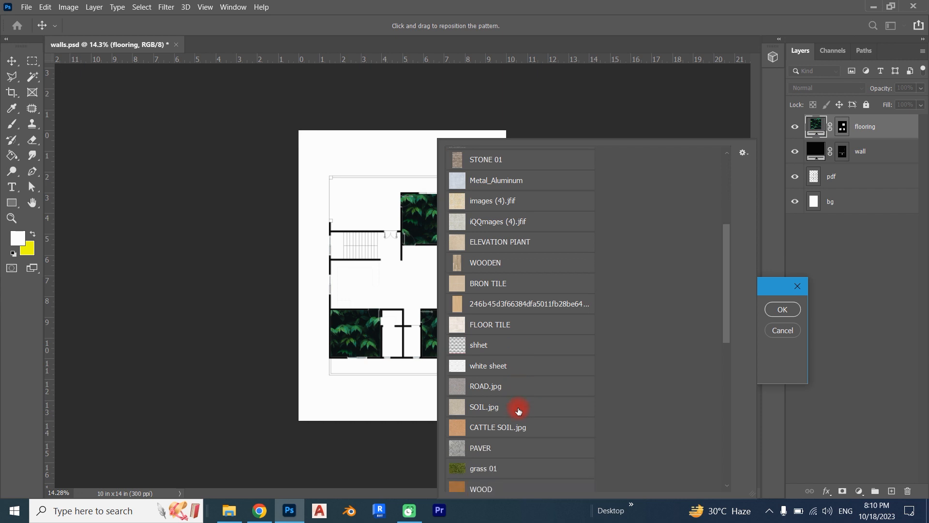
pyautogui.scroll(-3, 521, 411)
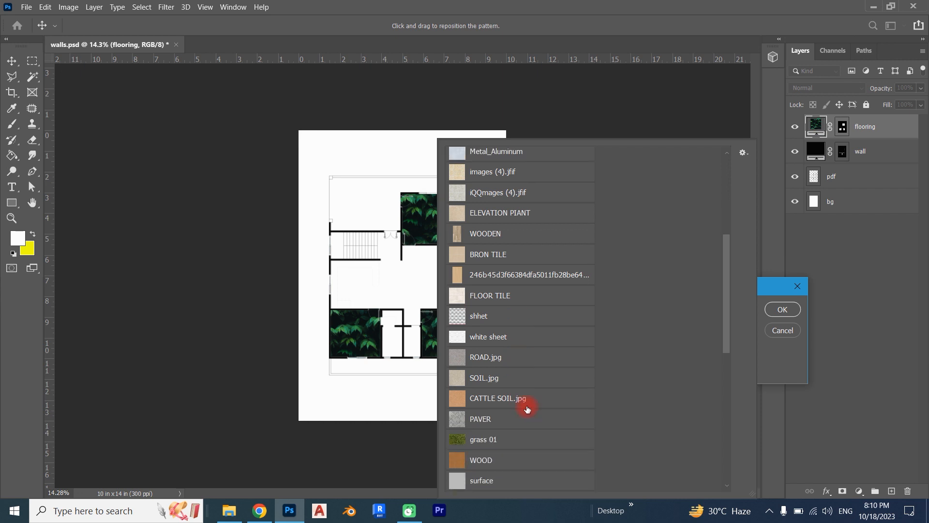
pyautogui.scroll(-2, 536, 410)
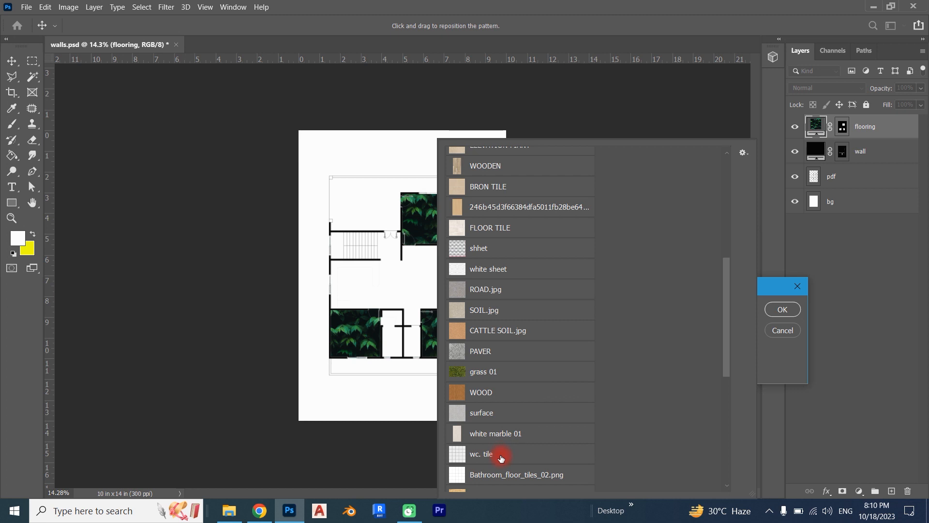
pyautogui.click(502, 458)
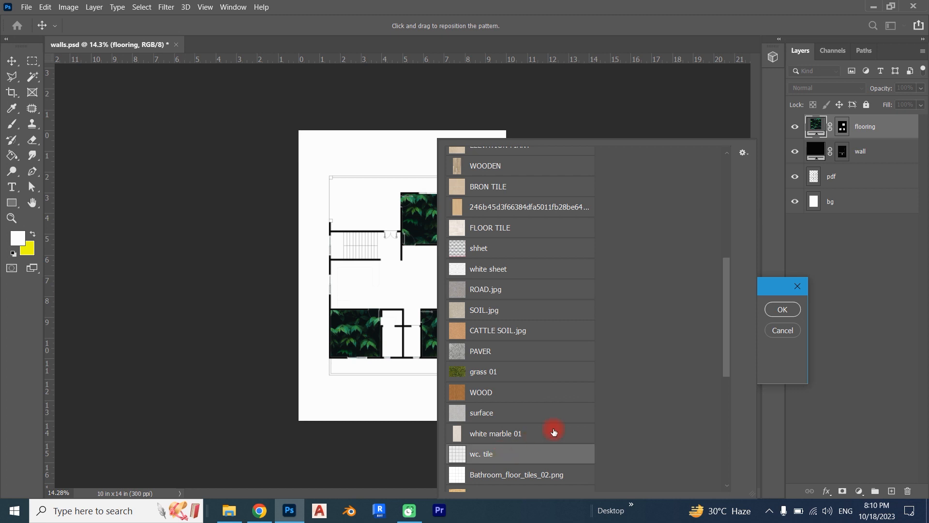
pyautogui.click(778, 366)
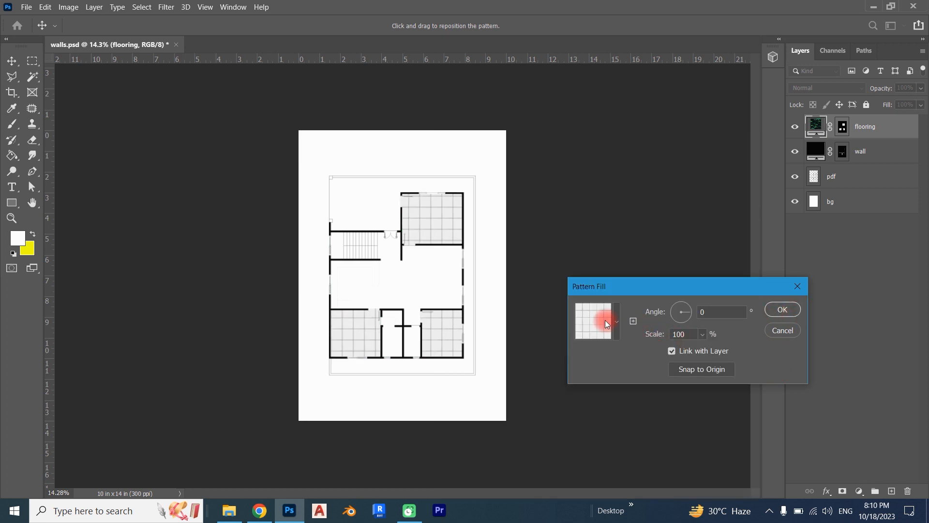
# - Set the room floor pattern's scale to 50% and apply the fill
pyautogui.click(655, 332)
pyautogui.write('50')
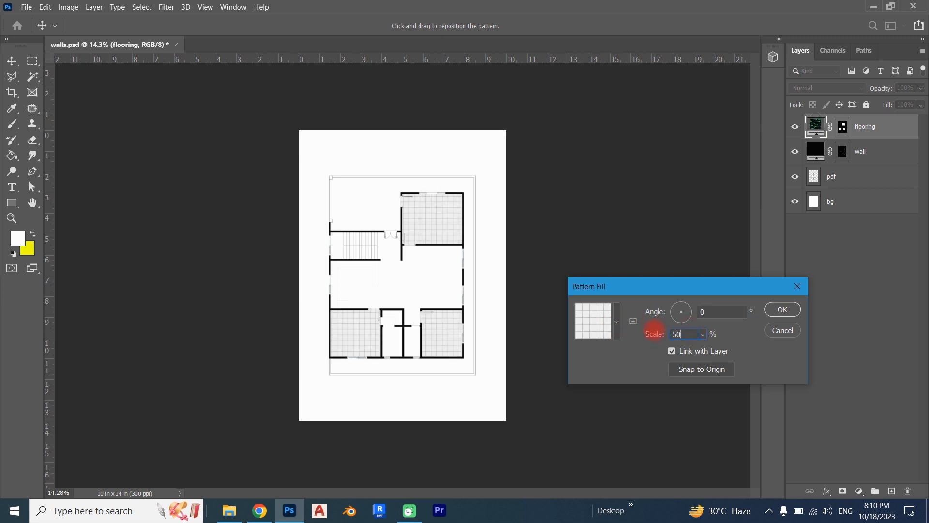
pyautogui.click(786, 310)
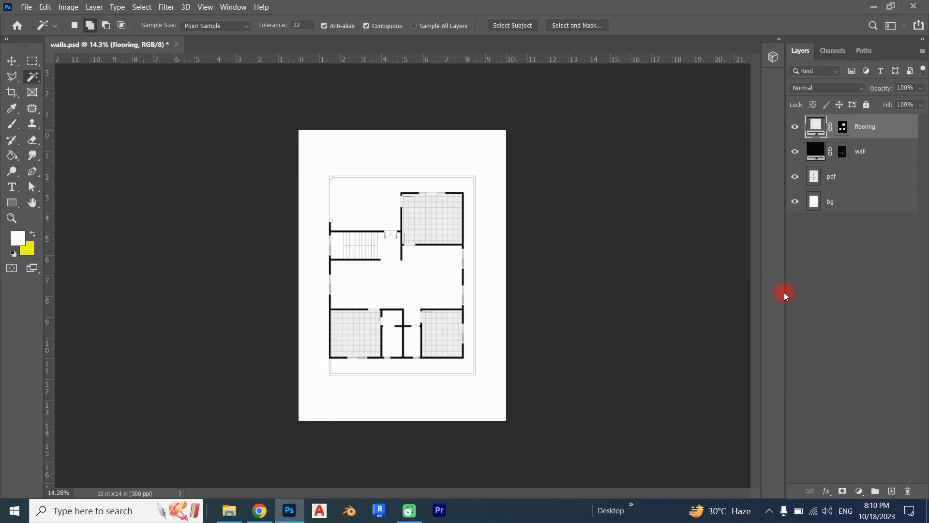
# - On the pdf layer, select the central hall's floor area with the Magic Wand
pyautogui.click(855, 180)
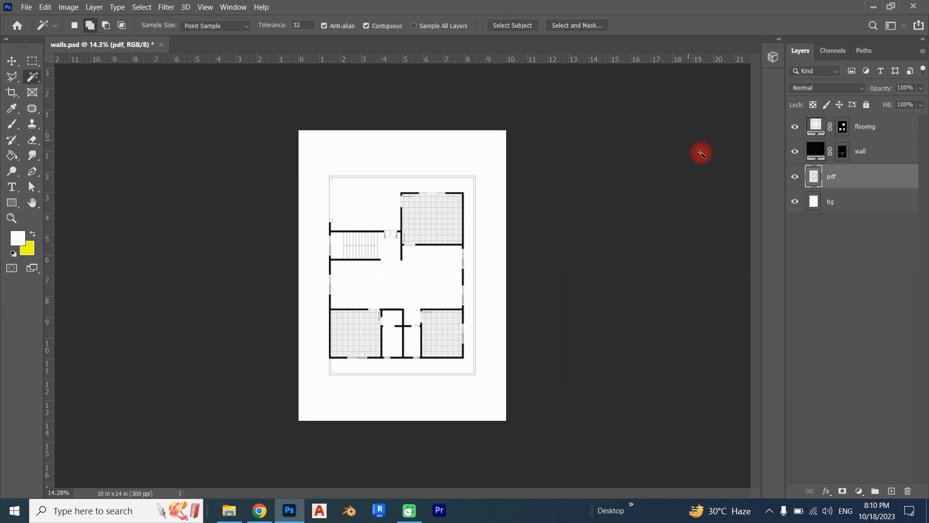
pyautogui.scroll(2, 393, 252)
pyautogui.click(410, 278)
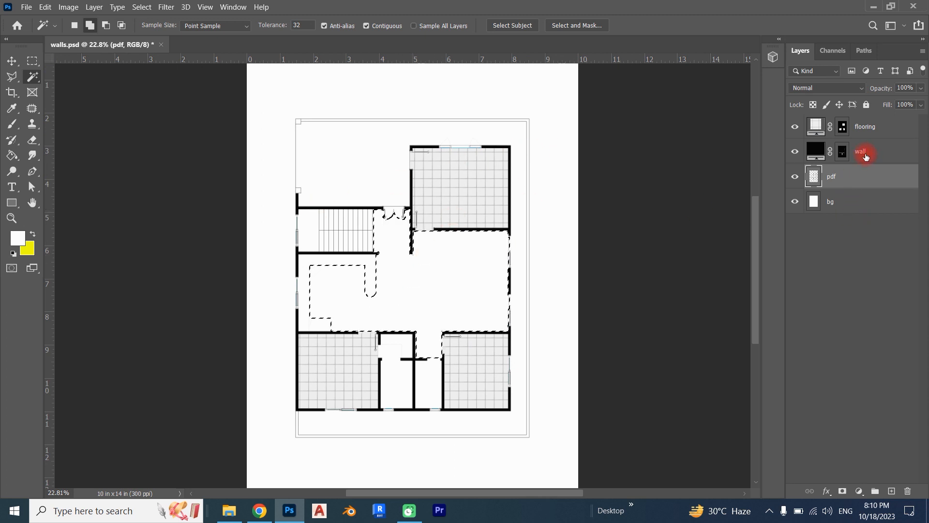
# - Add a Pattern fill layer above the flooring layer for the selected hall floor
pyautogui.click(881, 129)
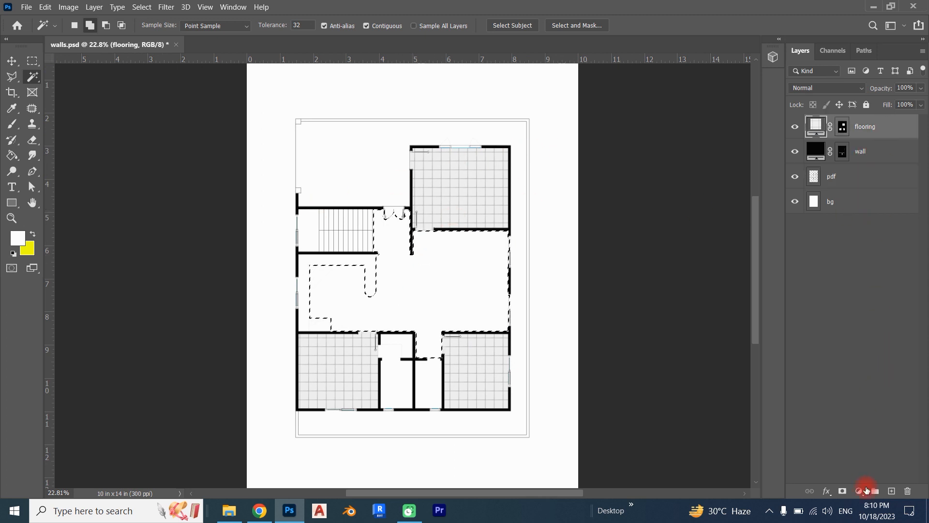
pyautogui.click(861, 492)
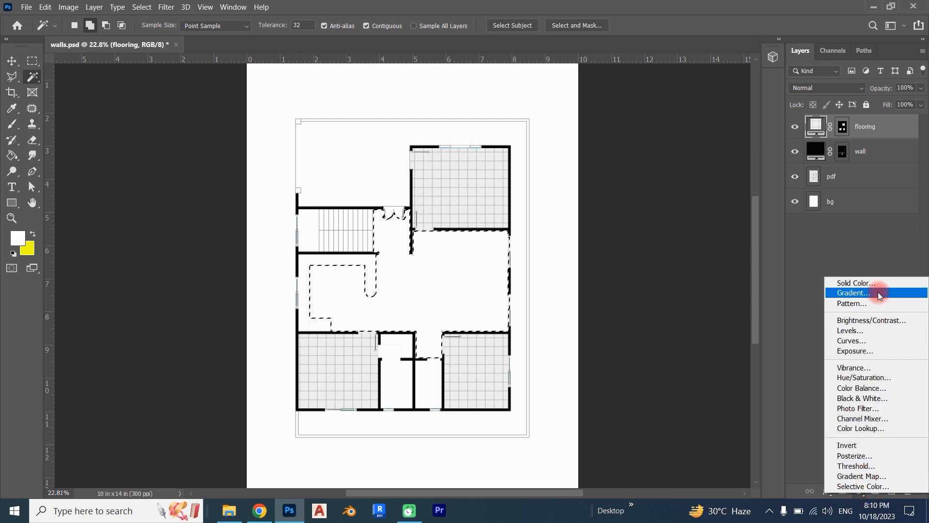
pyautogui.click(873, 303)
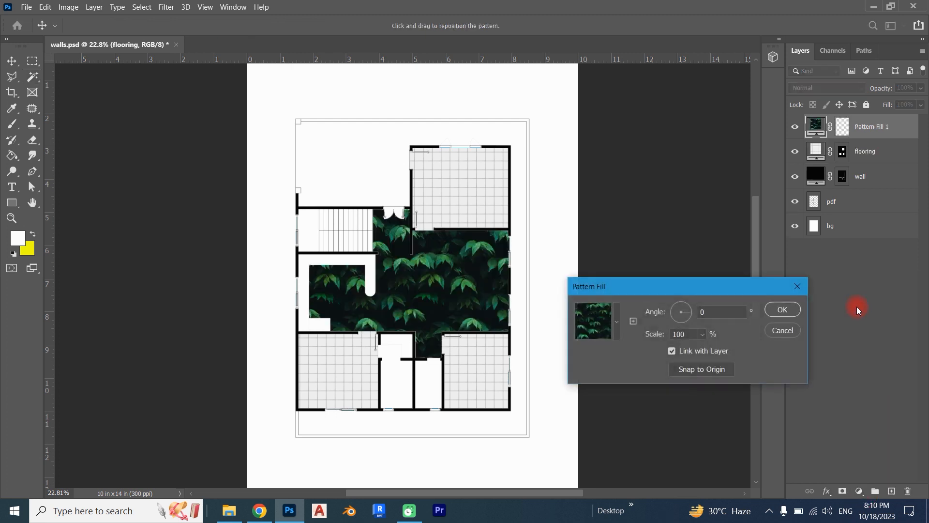
# - Apply the RED WOODEN FLOOR pattern to the hall floor at 50% scale
pyautogui.click(618, 323)
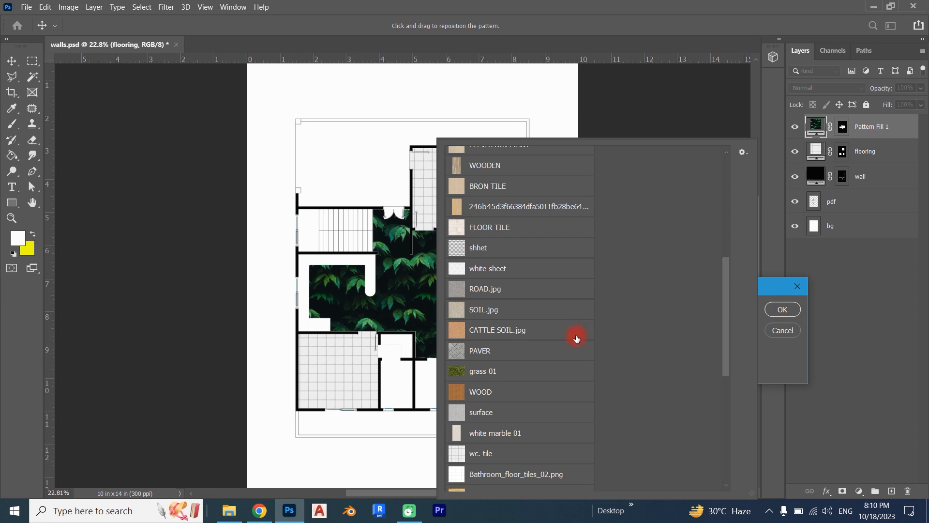
pyautogui.click(504, 382)
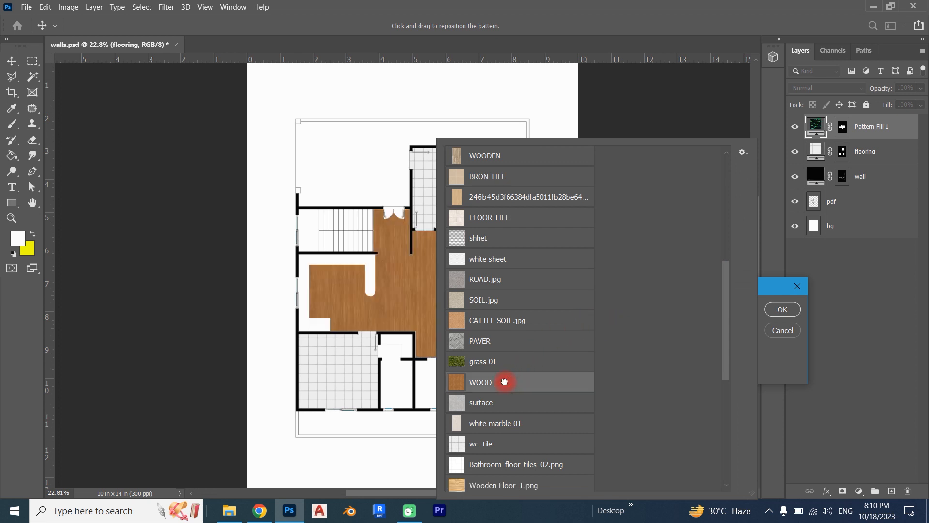
pyautogui.moveTo(726, 309); pyautogui.dragTo(720, 379)
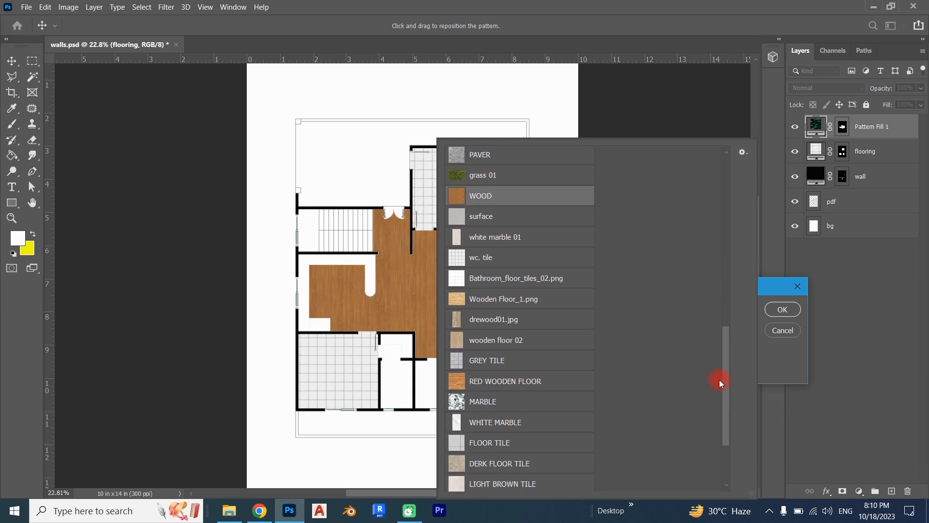
pyautogui.click(503, 379)
pyautogui.click(777, 333)
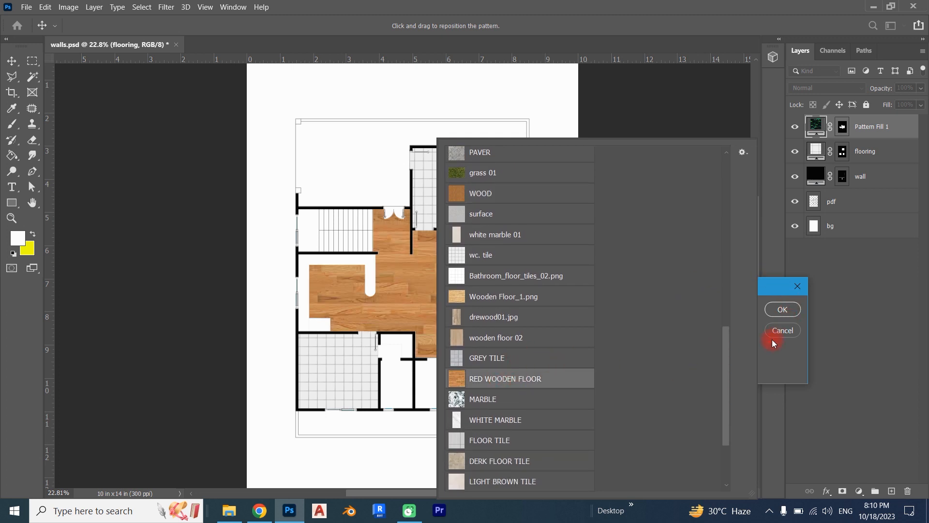
pyautogui.click(772, 361)
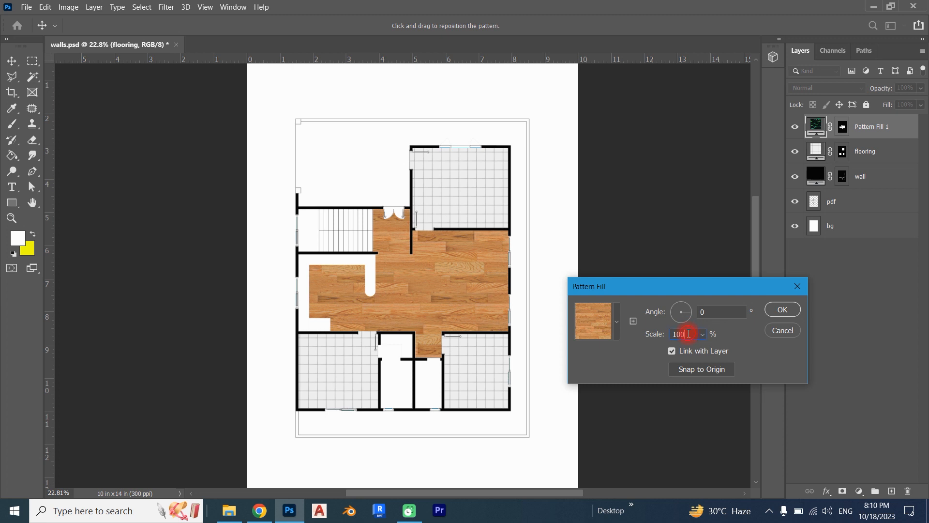
pyautogui.write('50')
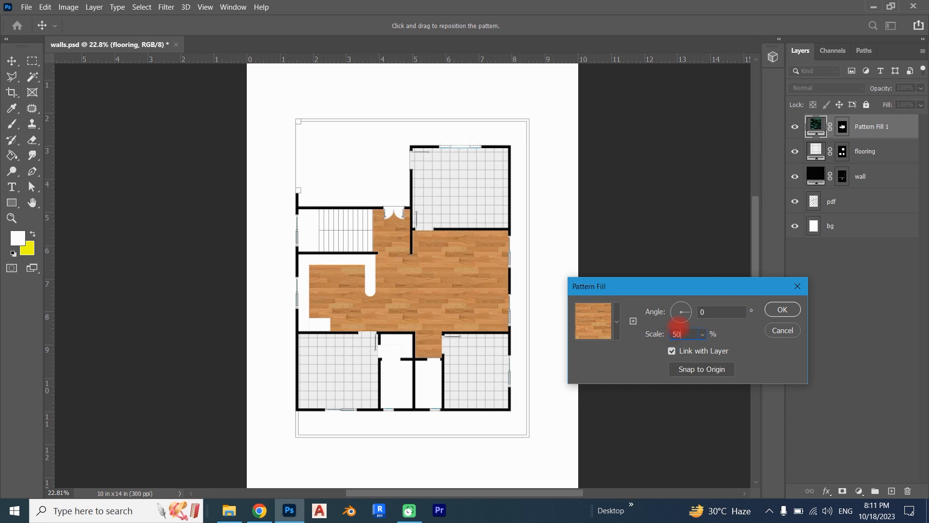
pyautogui.click(781, 310)
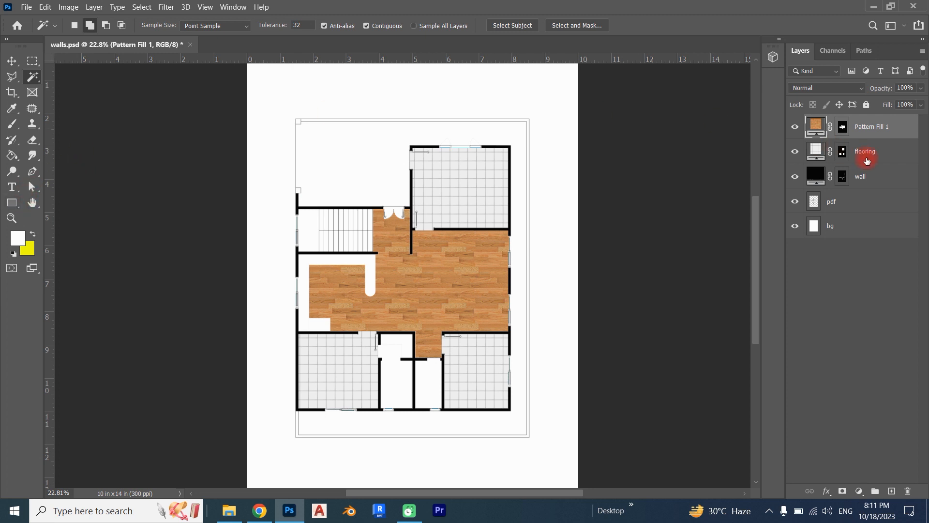
# - On the pdf layer, select the outdoor area around the house with the Magic Wand and add a Pattern fill to it
pyautogui.click(852, 203)
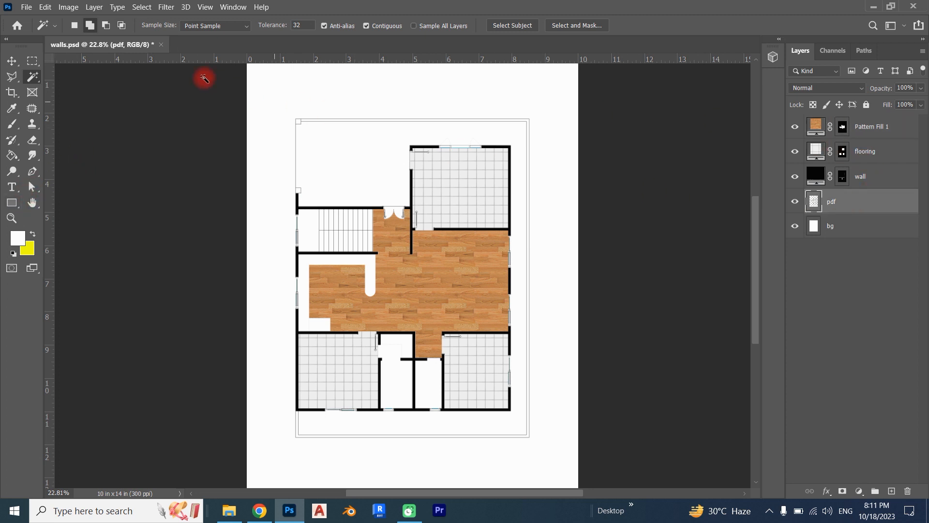
pyautogui.click(369, 156)
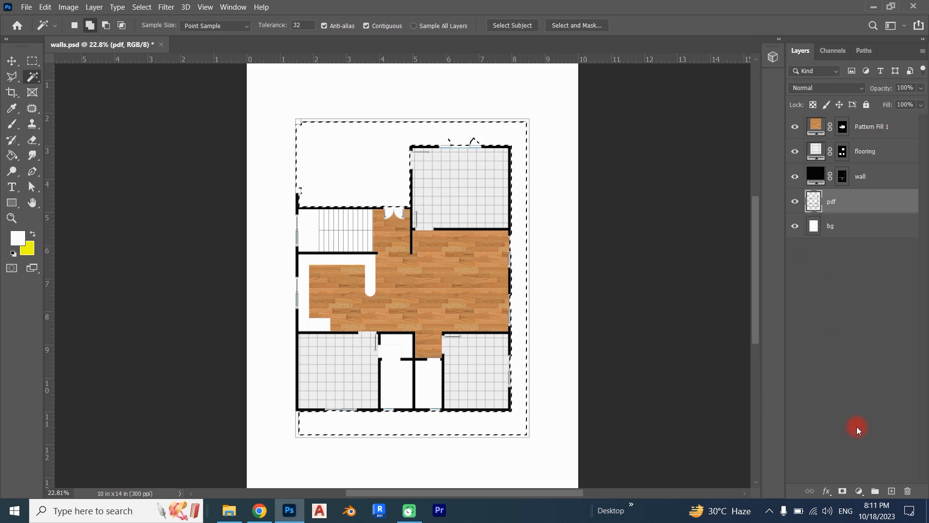
pyautogui.click(859, 491)
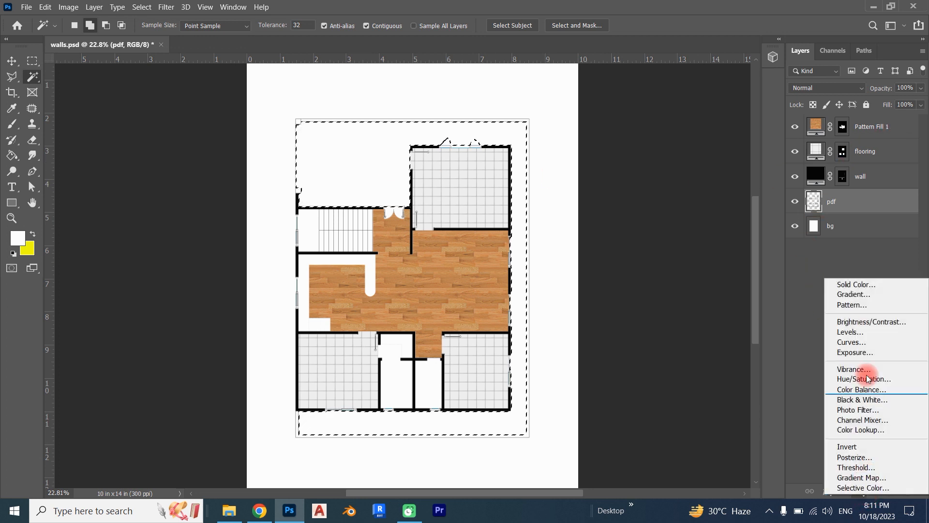
pyautogui.click(865, 301)
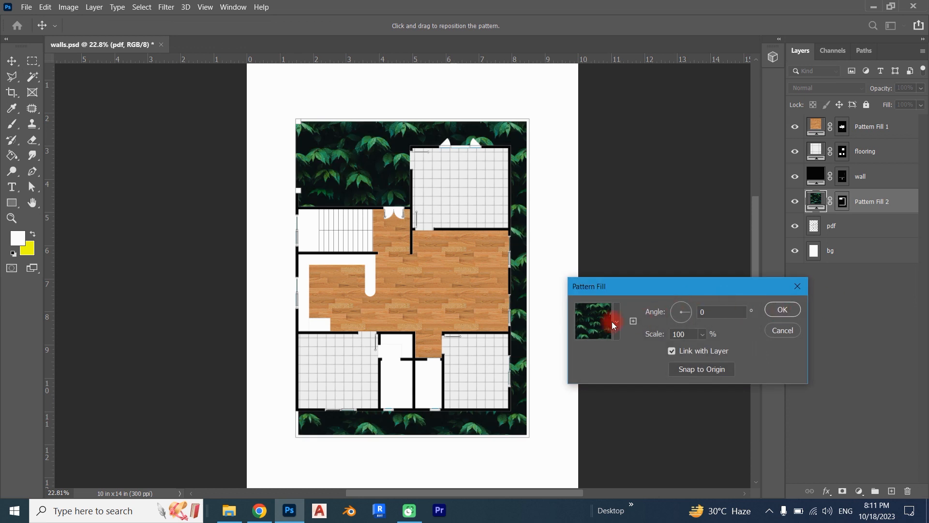
# - Choose the GRY TILE pattern for the outdoor area's fill
pyautogui.click(618, 321)
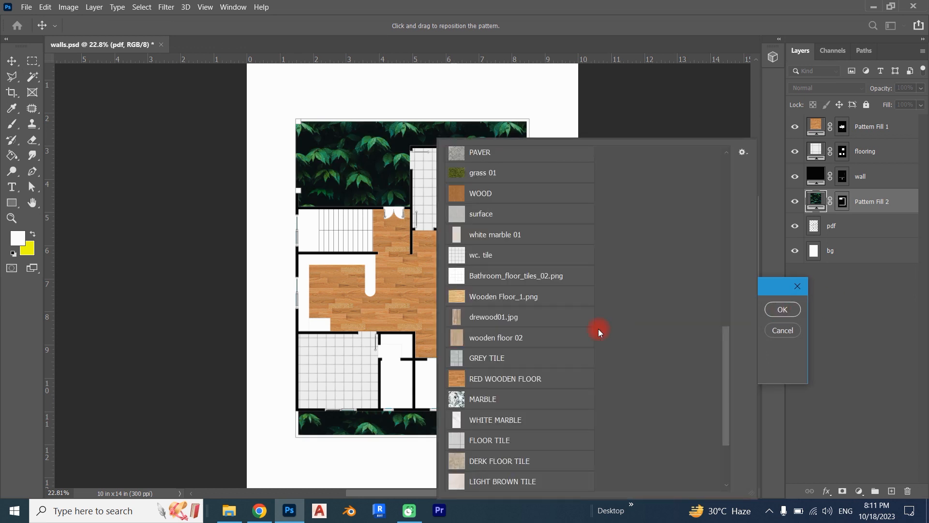
pyautogui.scroll(-1, 549, 364)
pyautogui.scroll(-1, 533, 406)
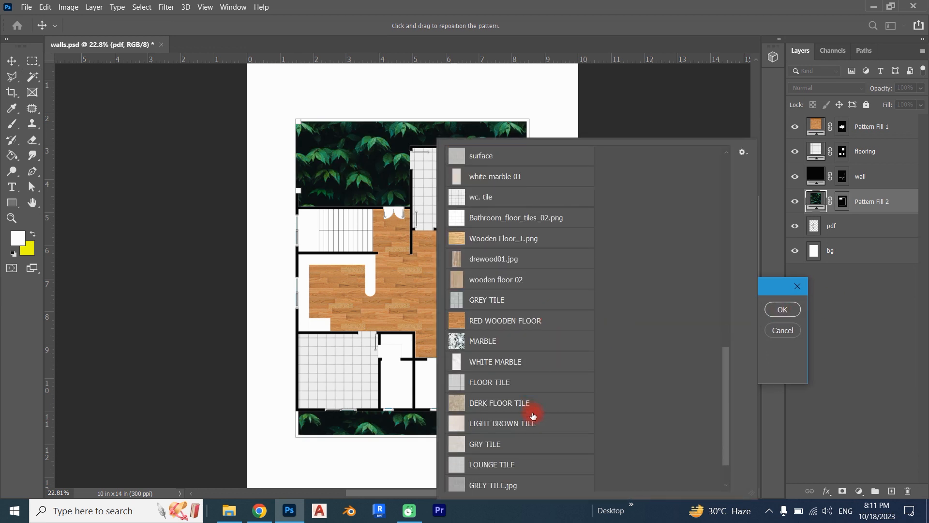
pyautogui.scroll(-1, 531, 394)
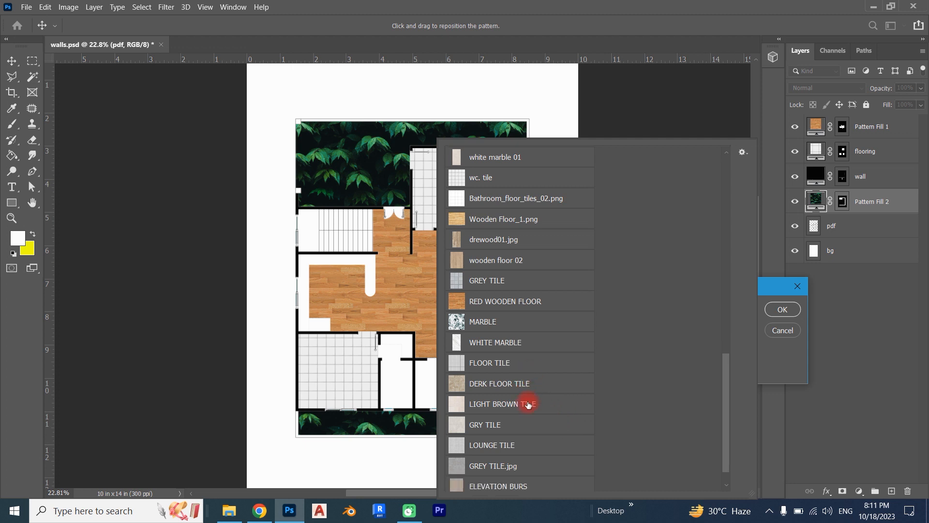
pyautogui.click(512, 426)
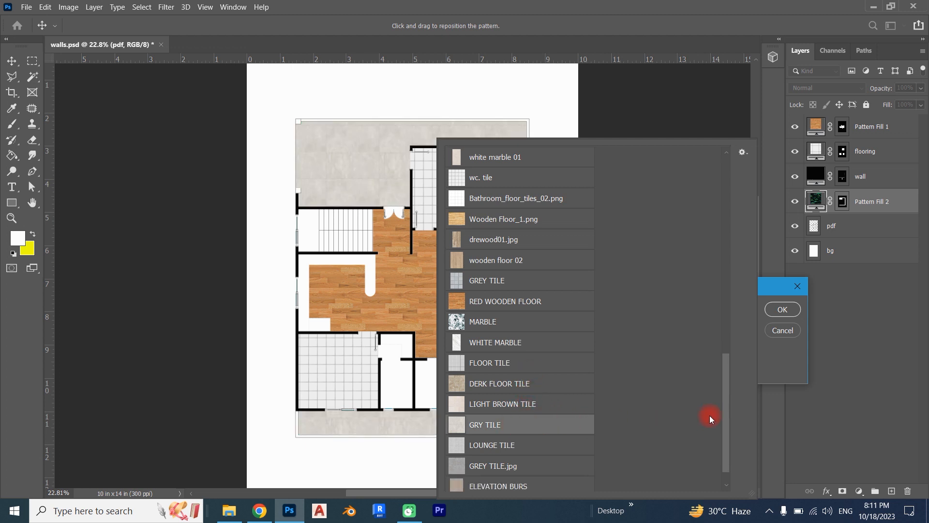
pyautogui.click(771, 371)
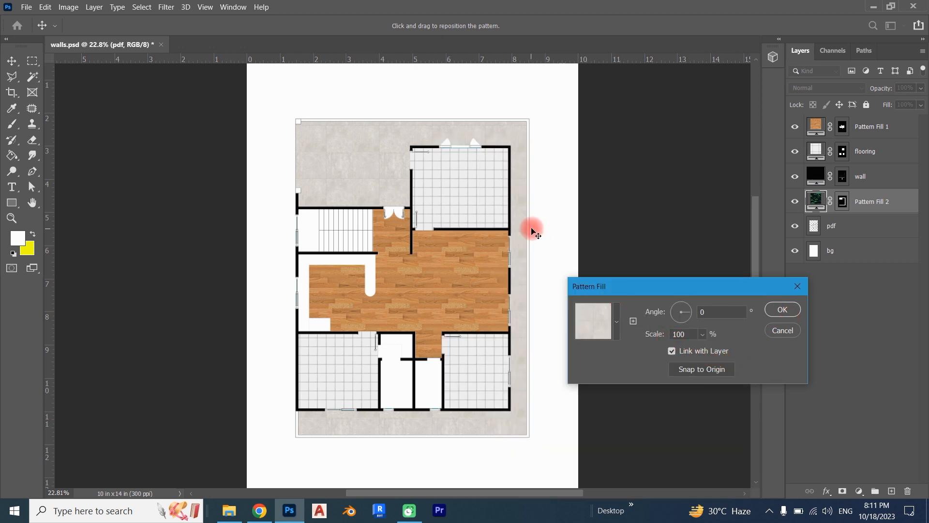
# - Set the outdoor tile pattern's scale to 50% and apply the fill
pyautogui.scroll(8, 474, 188)
pyautogui.scroll(3, 329, 154)
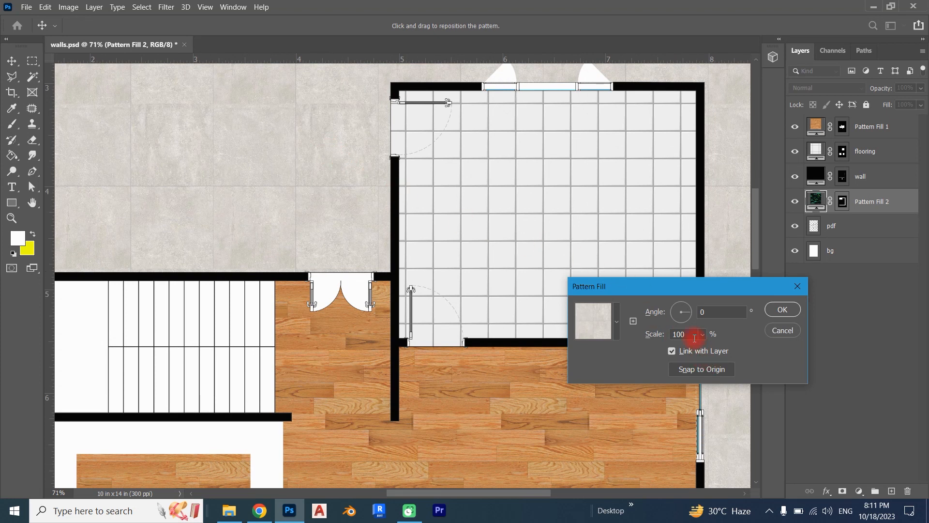
pyautogui.write('50')
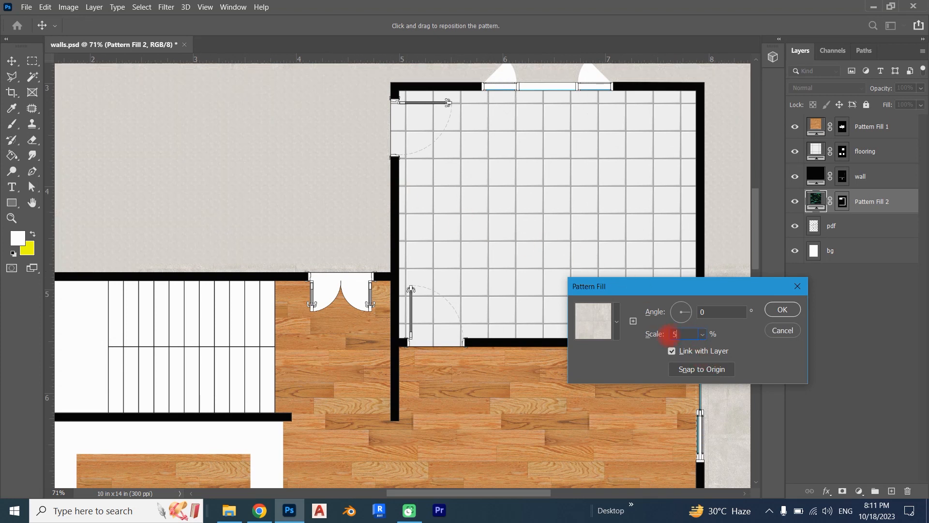
pyautogui.click(783, 310)
# - On the pdf layer, select the floors of the two small rooms between the lower bedrooms with the Magic Wand
pyautogui.press('w')
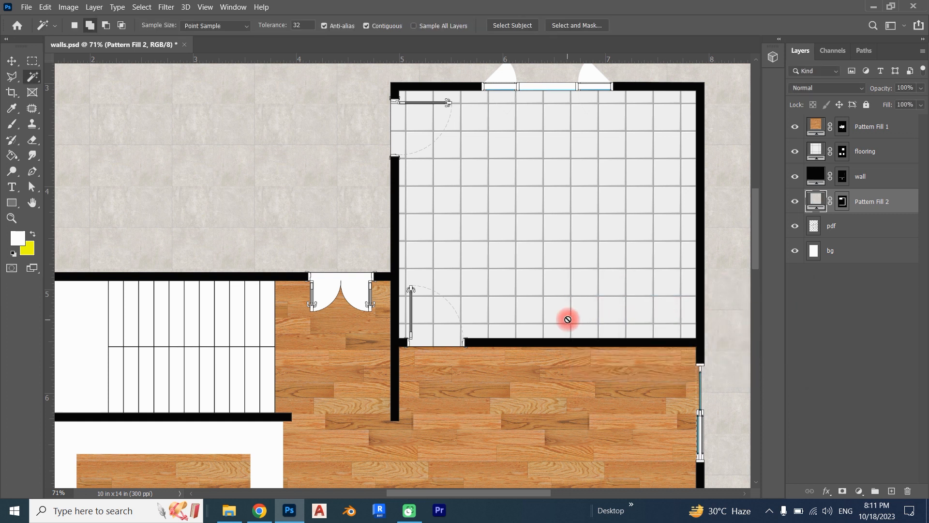
pyautogui.scroll(-8, 568, 320)
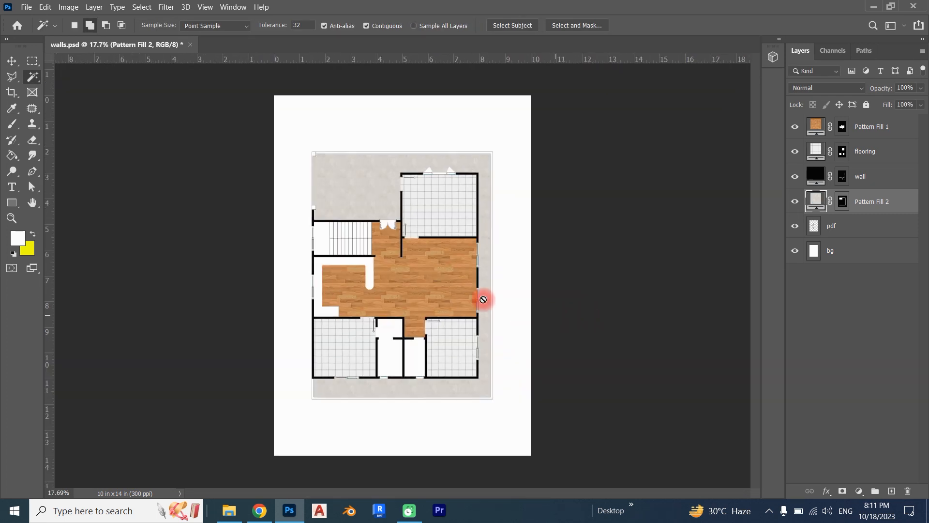
pyautogui.scroll(3, 396, 266)
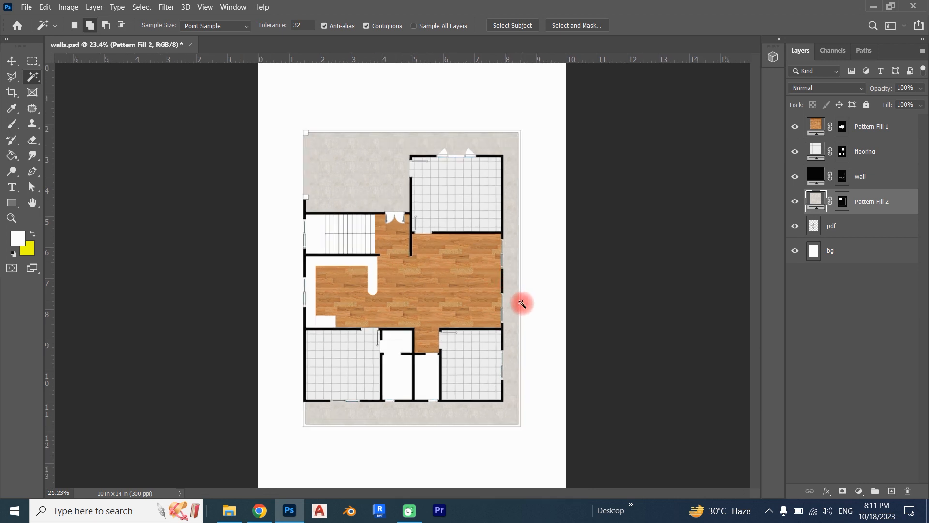
pyautogui.scroll(-2, 523, 310)
pyautogui.scroll(1, 455, 201)
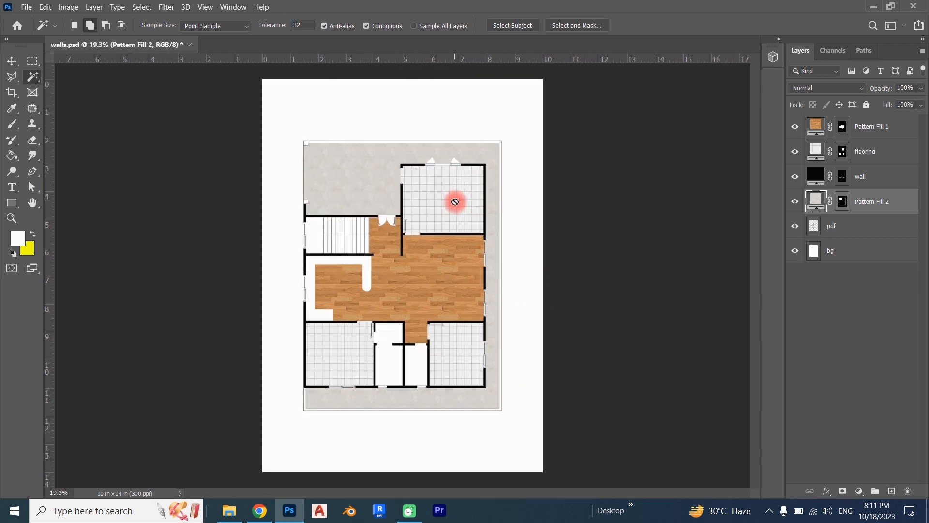
pyautogui.scroll(4, 314, 242)
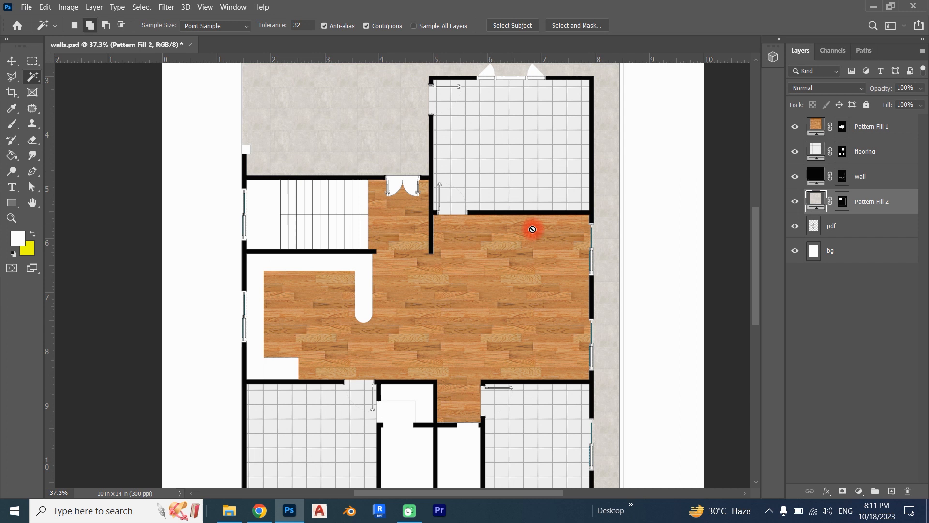
pyautogui.scroll(-2, 532, 229)
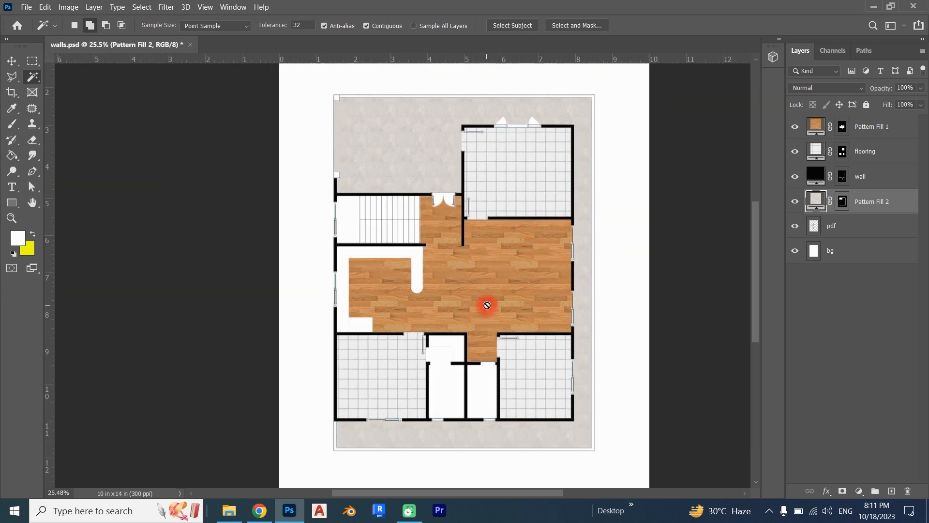
pyautogui.click(854, 228)
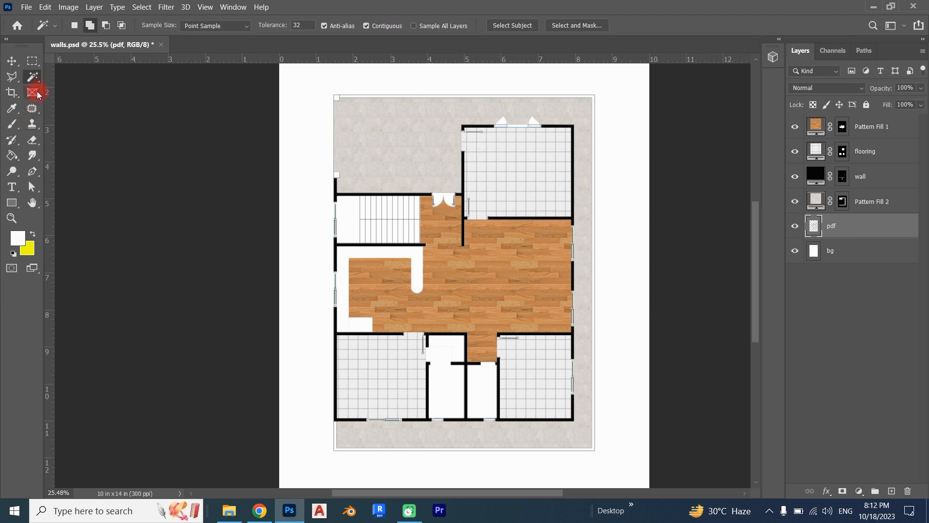
pyautogui.click(442, 380)
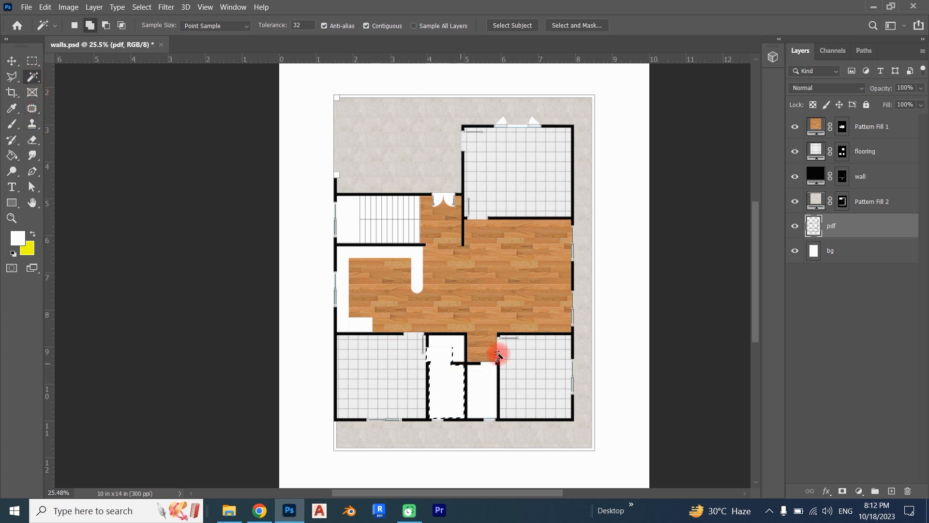
pyautogui.click(478, 393)
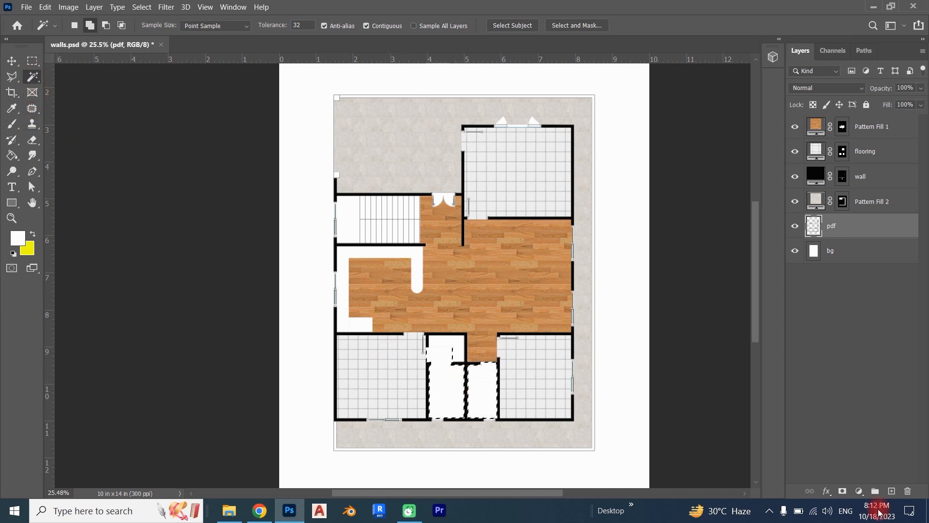
# - Add a Pattern fill to the two selected small rooms using GREY TILE at 20% scale
pyautogui.click(860, 491)
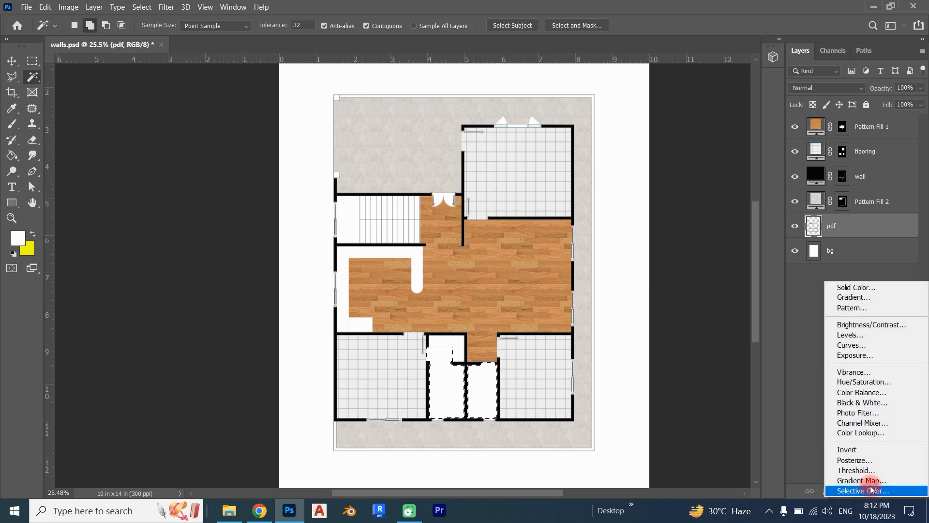
pyautogui.click(864, 307)
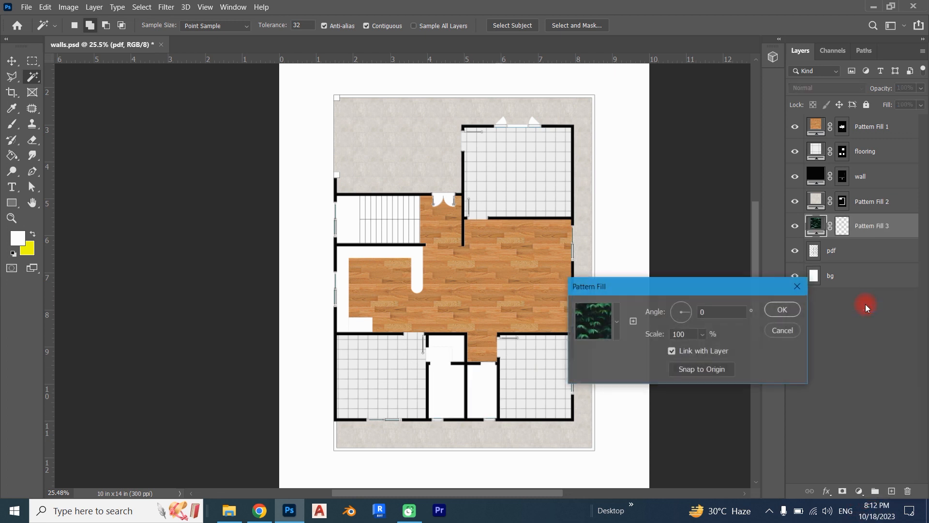
pyautogui.click(619, 319)
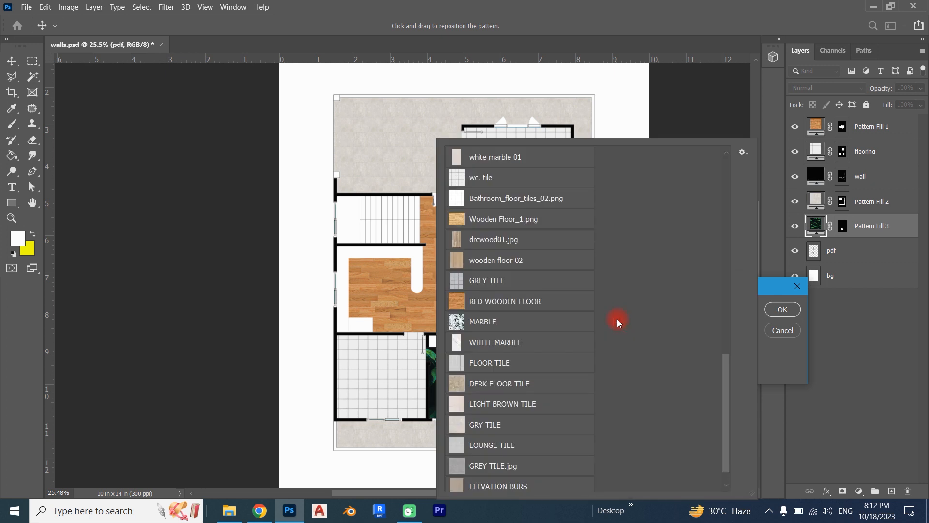
pyautogui.click(519, 280)
pyautogui.click(794, 316)
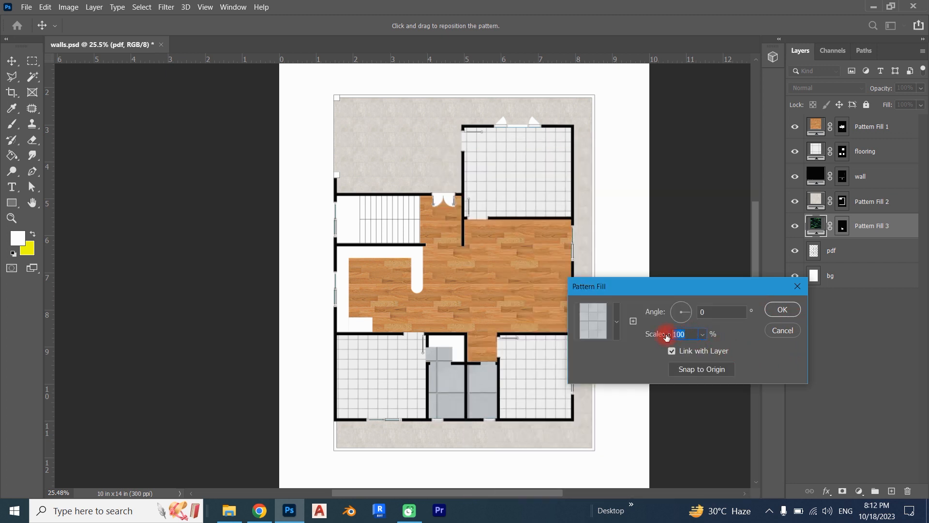
pyautogui.write('20')
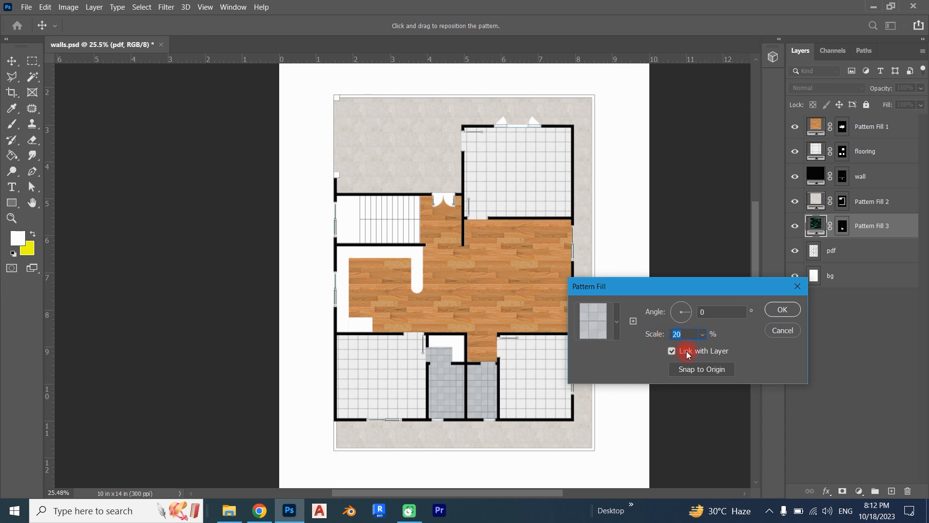
pyautogui.click(781, 310)
# - Examine the grey-tiled small rooms, the staircase and the double-door entrance up close
pyautogui.scroll(6, 465, 357)
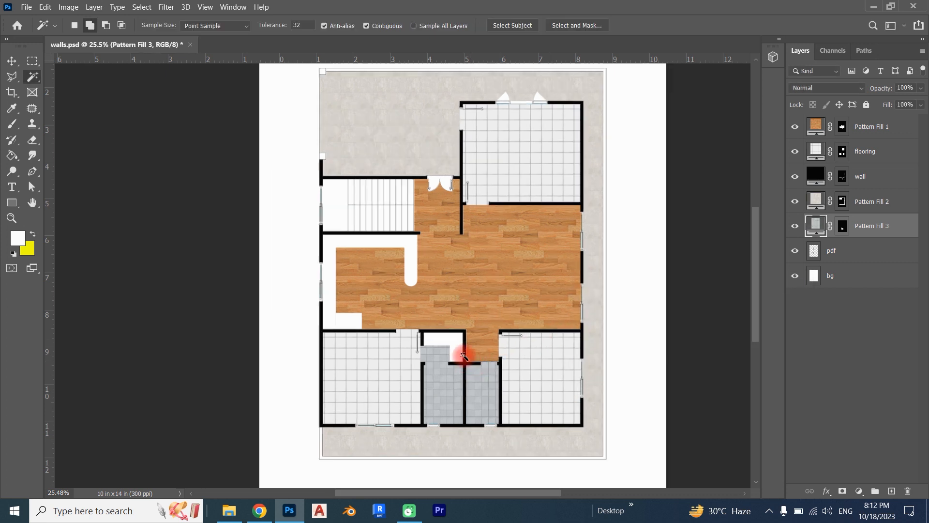
pyautogui.scroll(4, 433, 381)
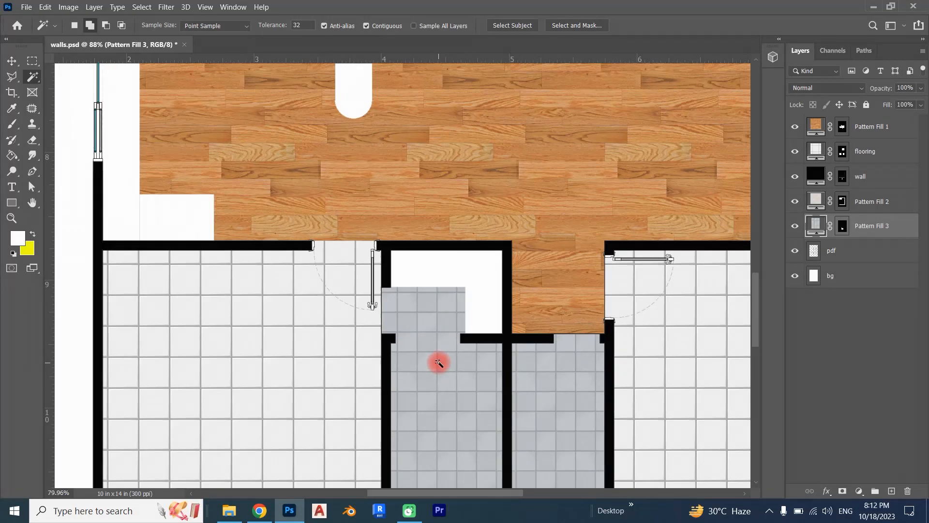
pyautogui.scroll(4, 484, 373)
pyautogui.scroll(-3, 491, 371)
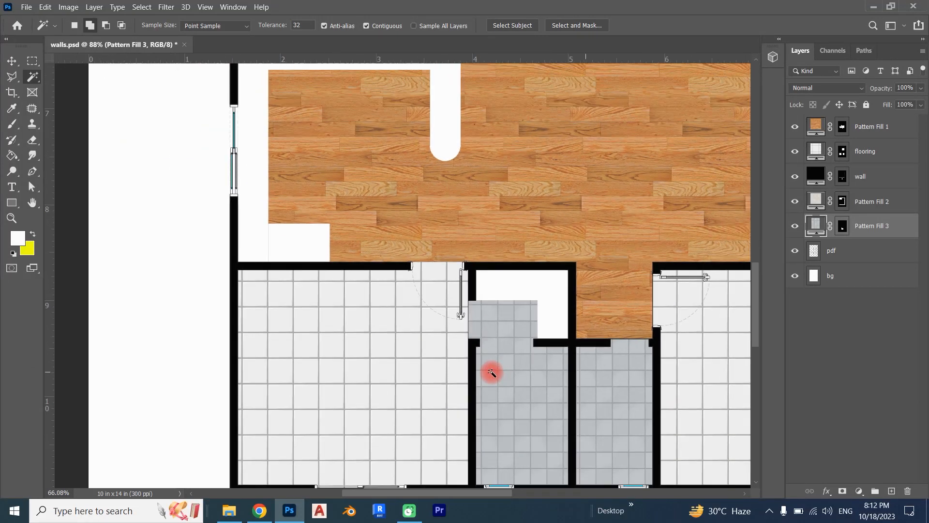
pyautogui.scroll(1, 499, 370)
pyautogui.scroll(-3, 508, 359)
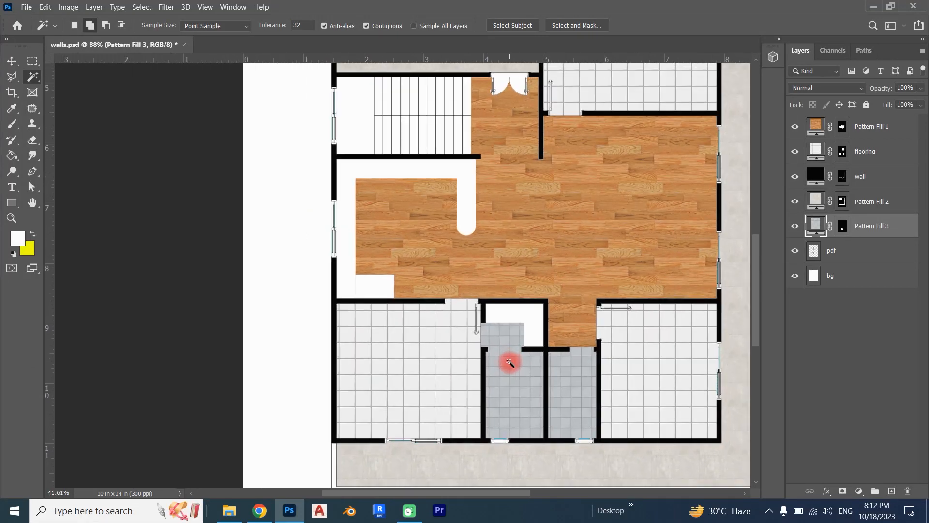
pyautogui.scroll(2, 481, 218)
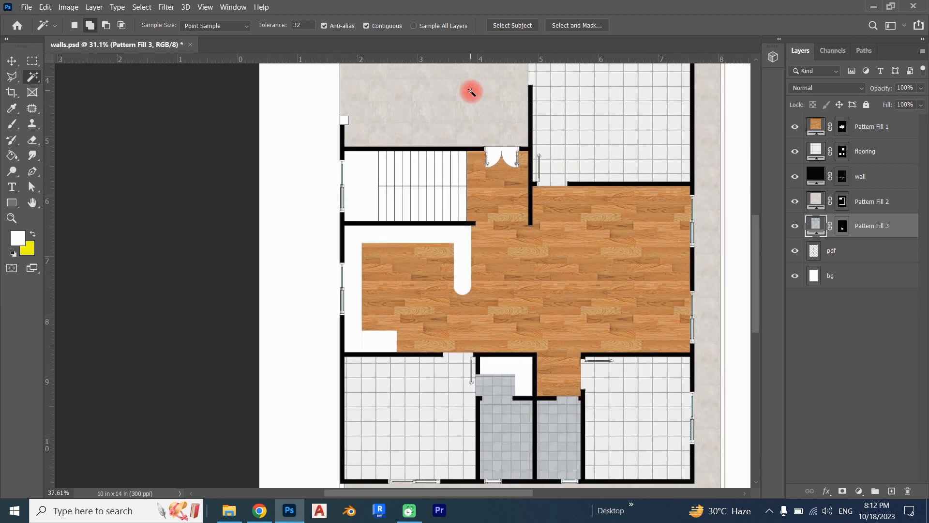
pyautogui.scroll(-1, 467, 107)
pyautogui.scroll(4, 473, 259)
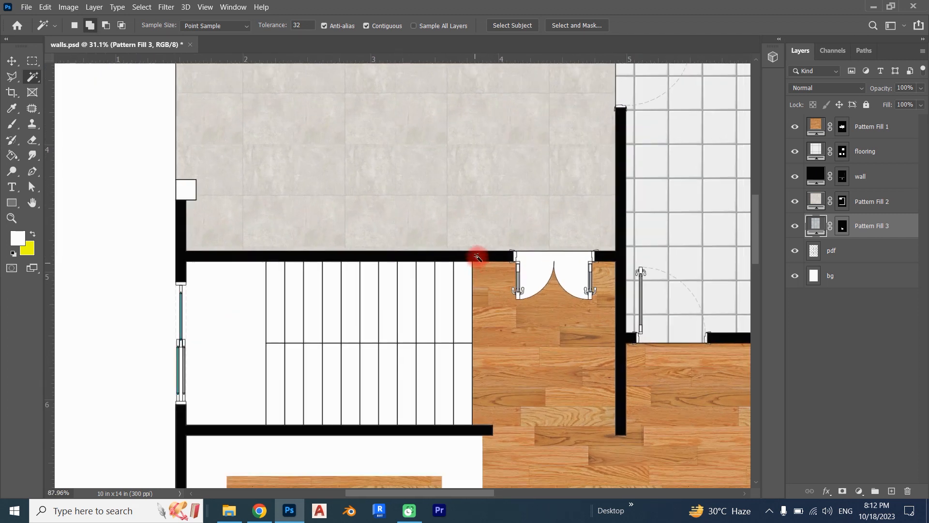
pyautogui.scroll(-6, 484, 237)
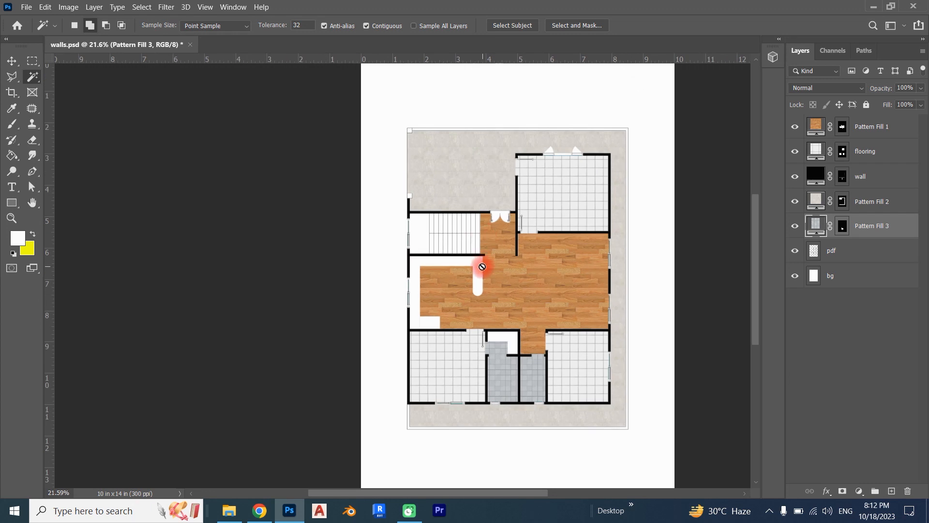
# - On the pdf layer, select the kitchen counter with the Magic Wand and add a Pattern fill for it above the flooring layer
pyautogui.click(826, 224)
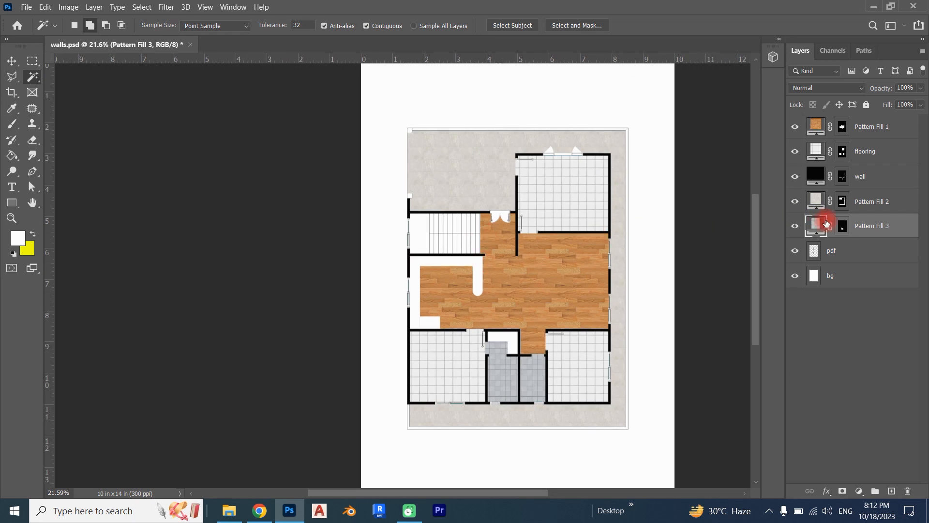
pyautogui.click(855, 255)
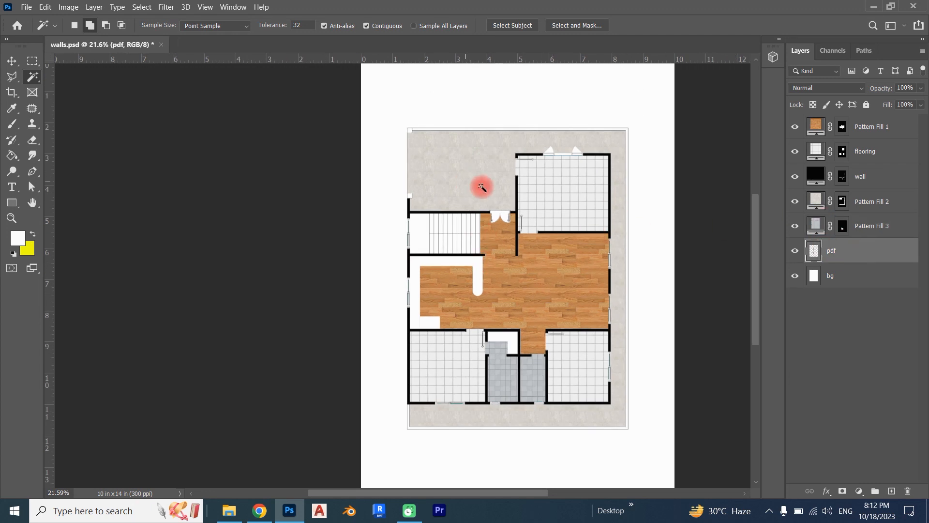
pyautogui.click(32, 77)
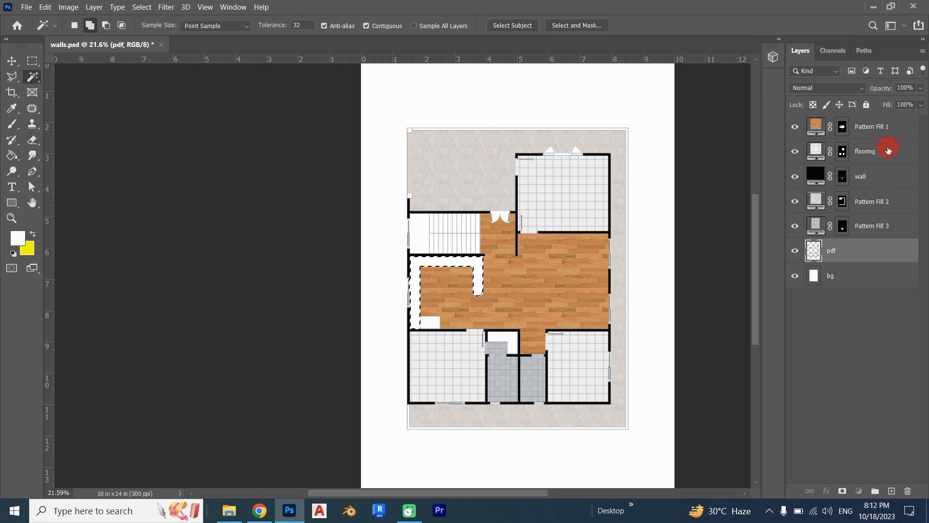
pyautogui.click(889, 151)
pyautogui.click(860, 490)
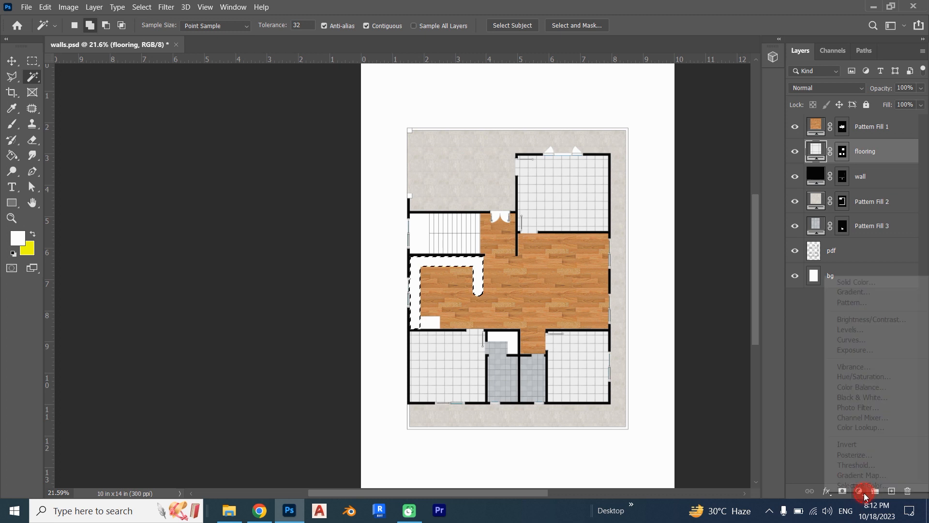
pyautogui.click(876, 302)
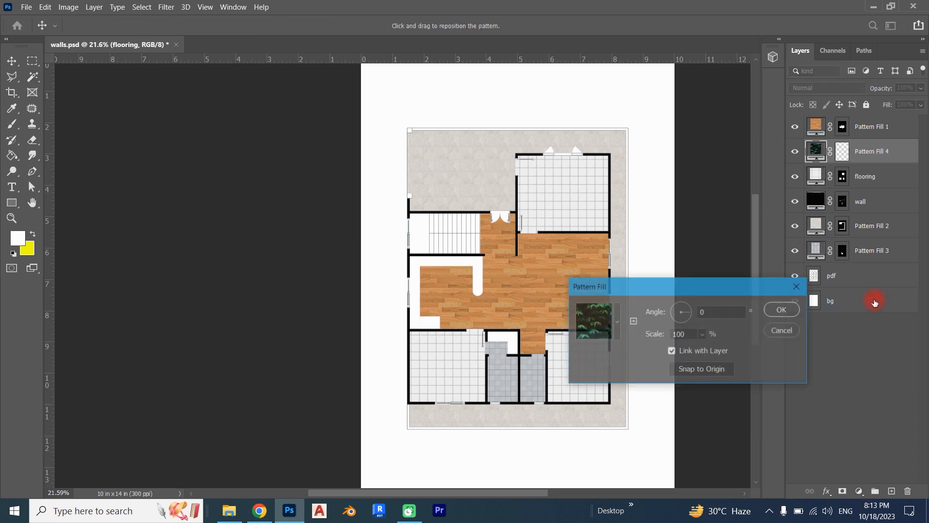
# - Set the kitchen counter's pattern fill to the WOOD pattern at 100% scale
pyautogui.click(618, 322)
pyautogui.scroll(-1, 576, 356)
pyautogui.scroll(-1, 560, 353)
pyautogui.scroll(1, 550, 305)
pyautogui.scroll(-1, 543, 311)
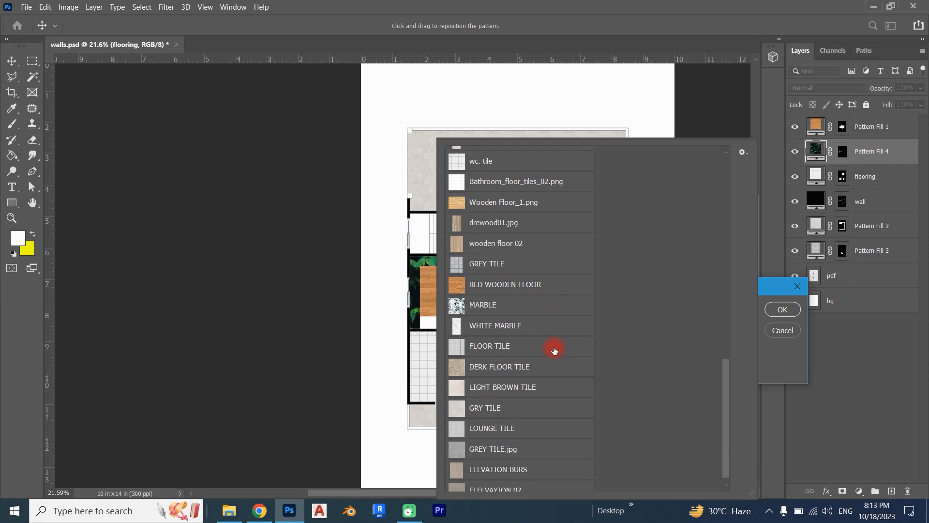
pyautogui.scroll(5, 554, 359)
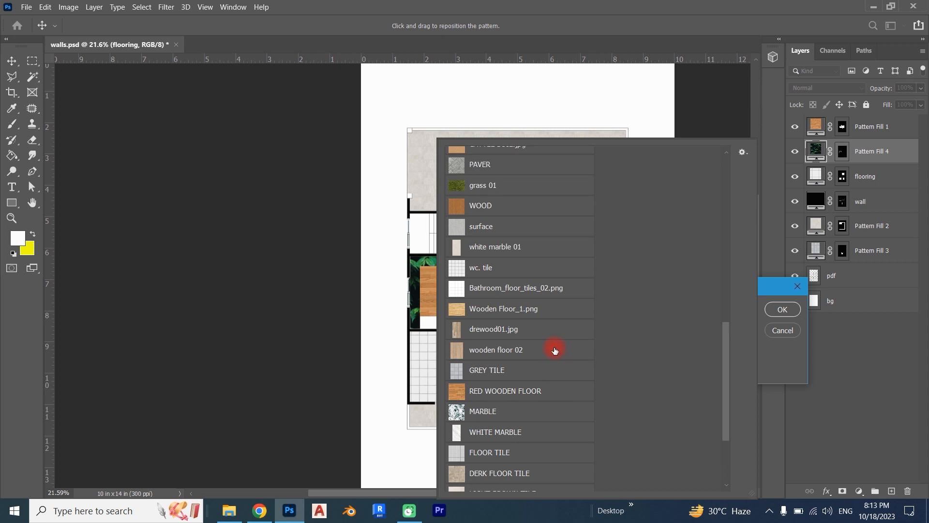
pyautogui.click(513, 215)
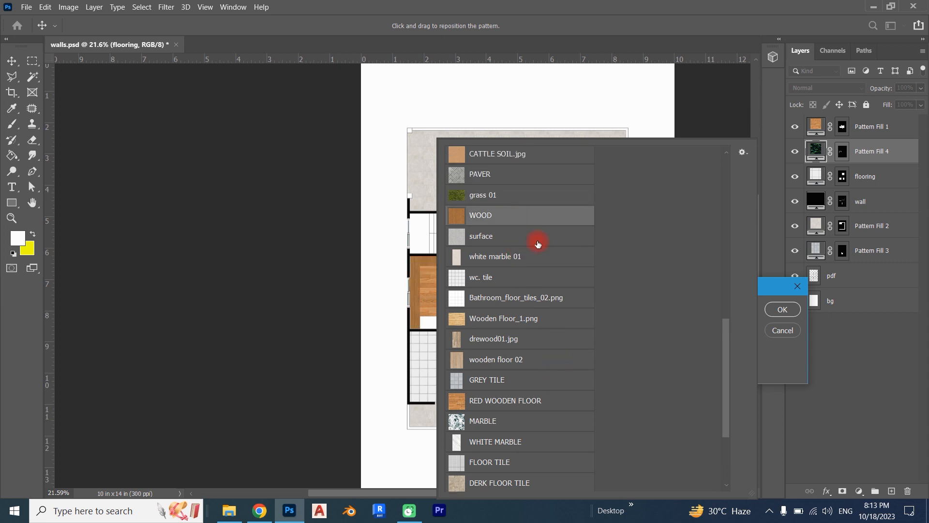
pyautogui.click(782, 309)
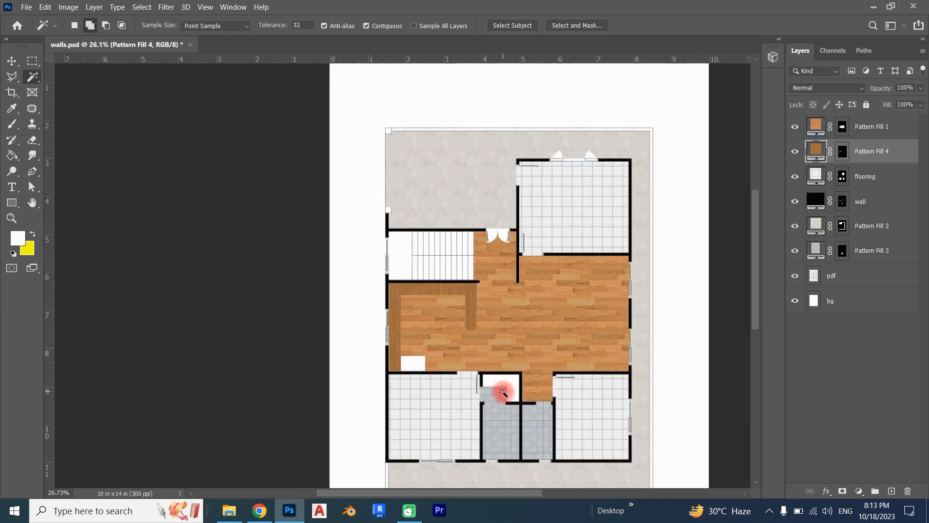
# - On the pdf layer, select the L-shaped white area above the left grey-tiled small room with the Magic Wand
pyautogui.scroll(5, 506, 388)
pyautogui.scroll(1, 515, 384)
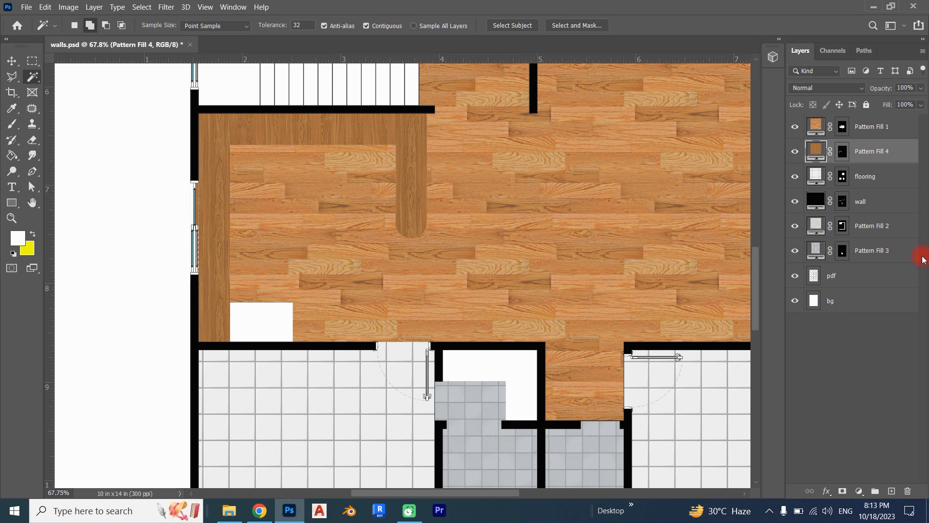
pyautogui.click(854, 280)
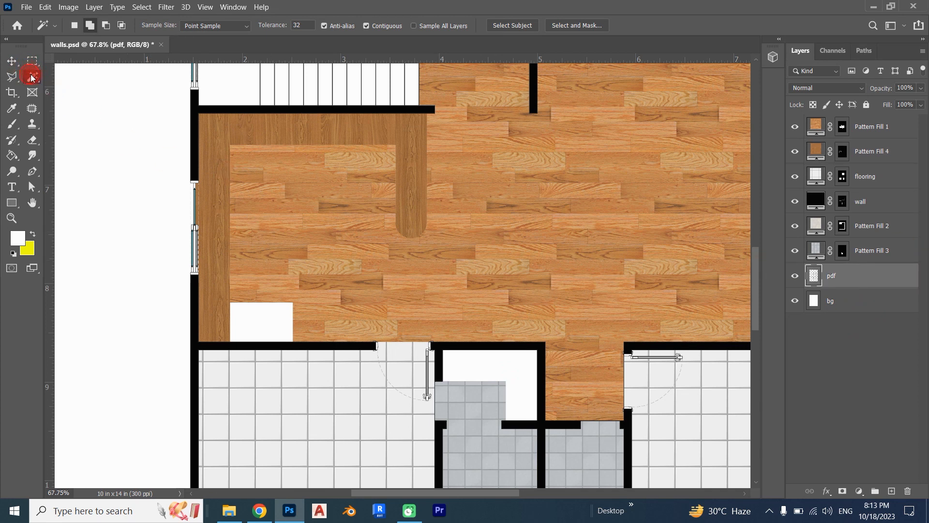
pyautogui.click(512, 373)
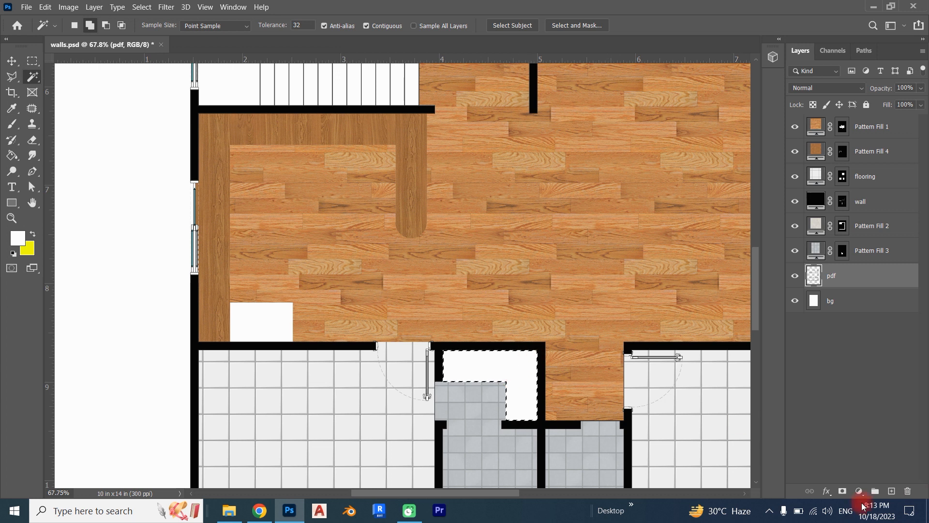
# - Add a Pattern fill to the selected L-shaped area using WOOD at 100% scale
pyautogui.click(860, 491)
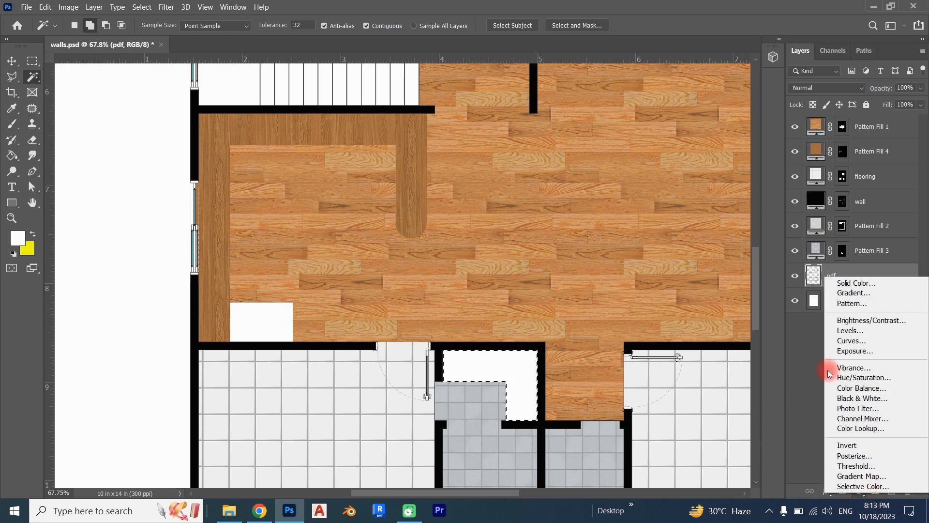
pyautogui.click(868, 303)
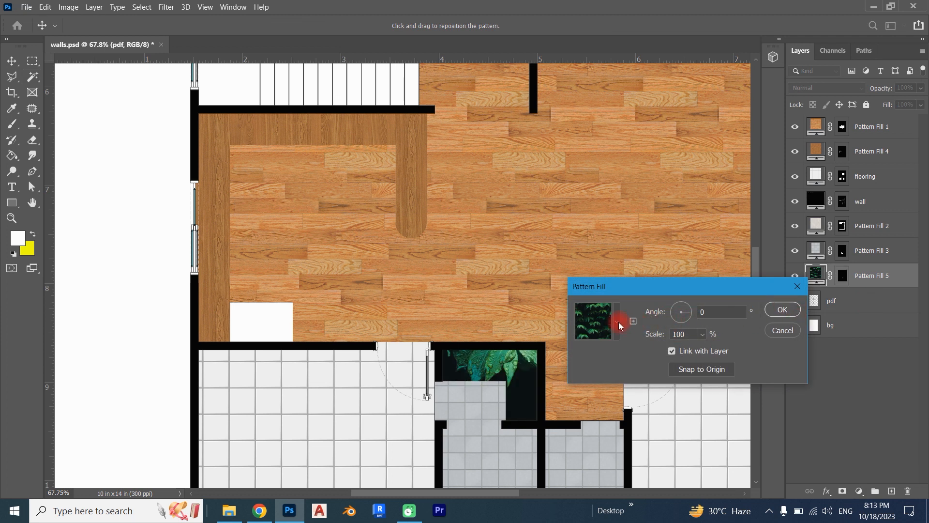
pyautogui.click(618, 322)
pyautogui.click(504, 227)
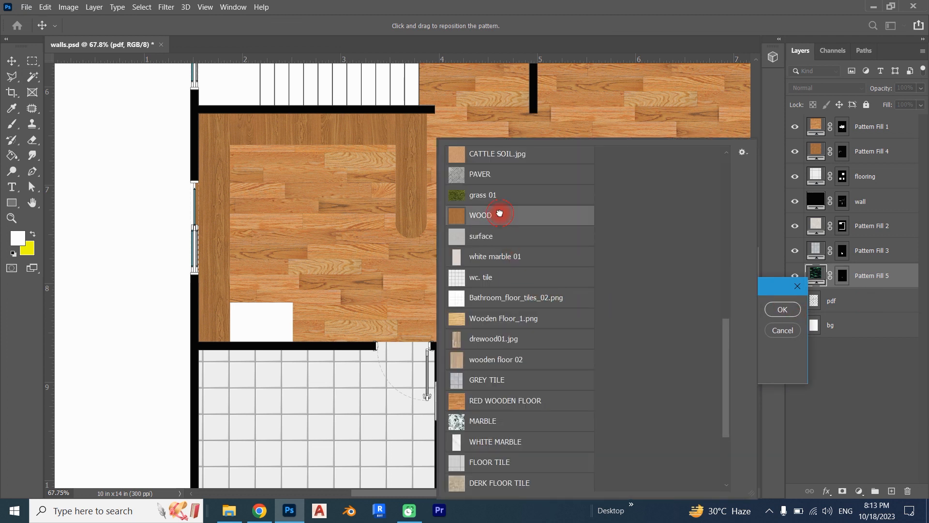
pyautogui.click(789, 310)
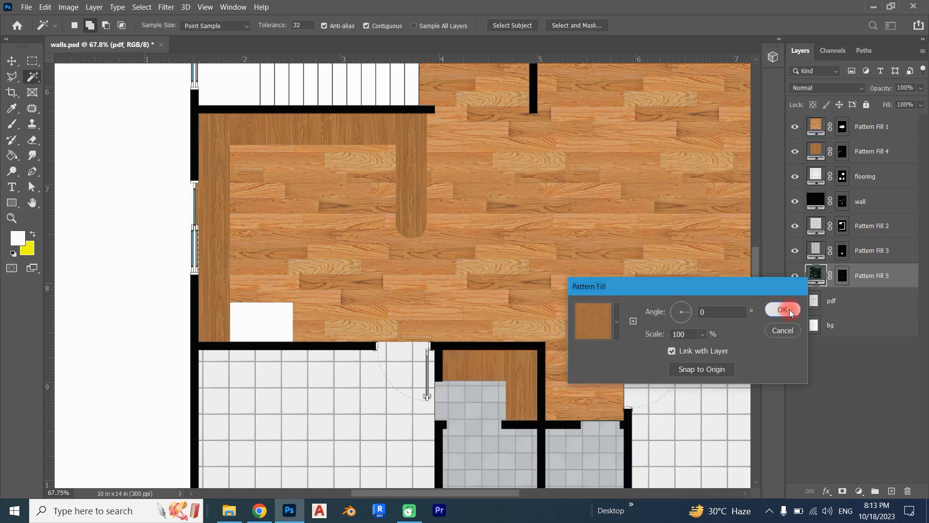
pyautogui.click(789, 310)
# - Examine the whole floor plan with its wood and tile fills, including the entrance and the upper room
pyautogui.scroll(-1, 490, 339)
pyautogui.scroll(-2, 491, 336)
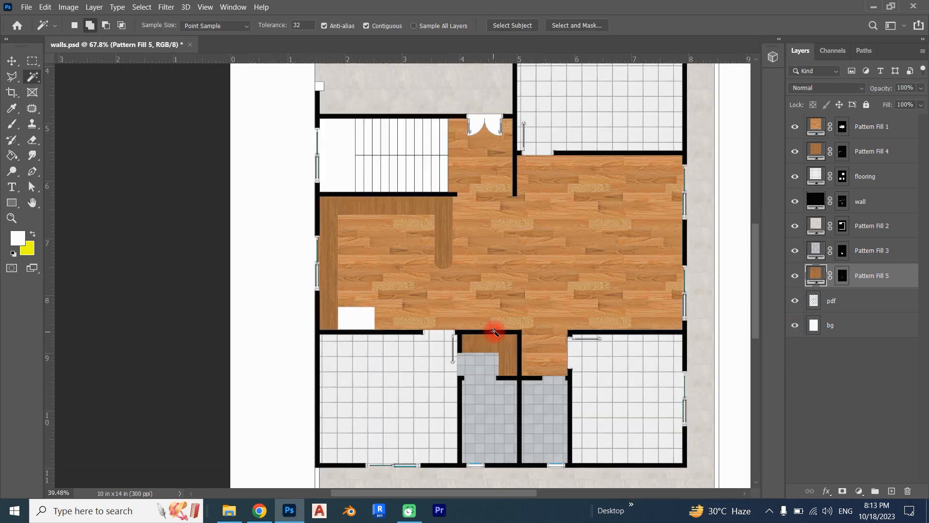
pyautogui.scroll(1, 504, 333)
pyautogui.scroll(-1, 523, 331)
pyautogui.scroll(-2, 532, 328)
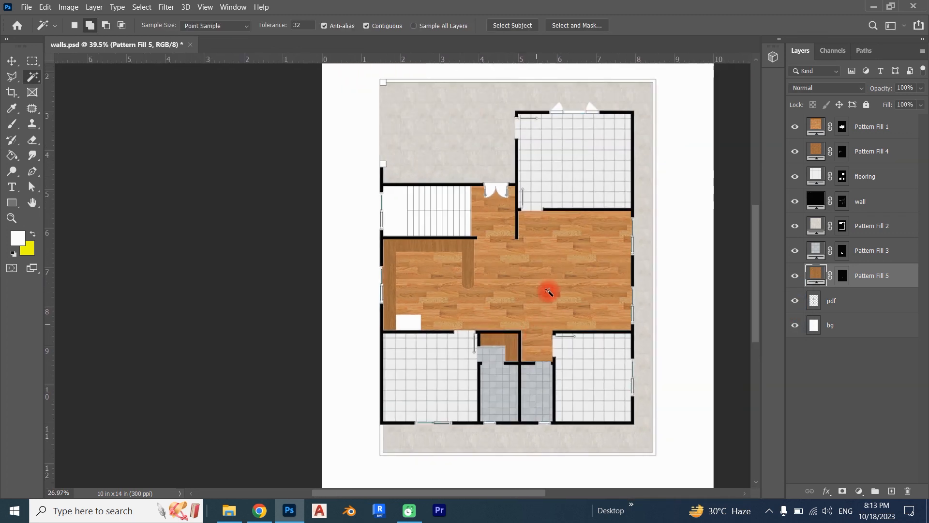
pyautogui.scroll(2, 405, 239)
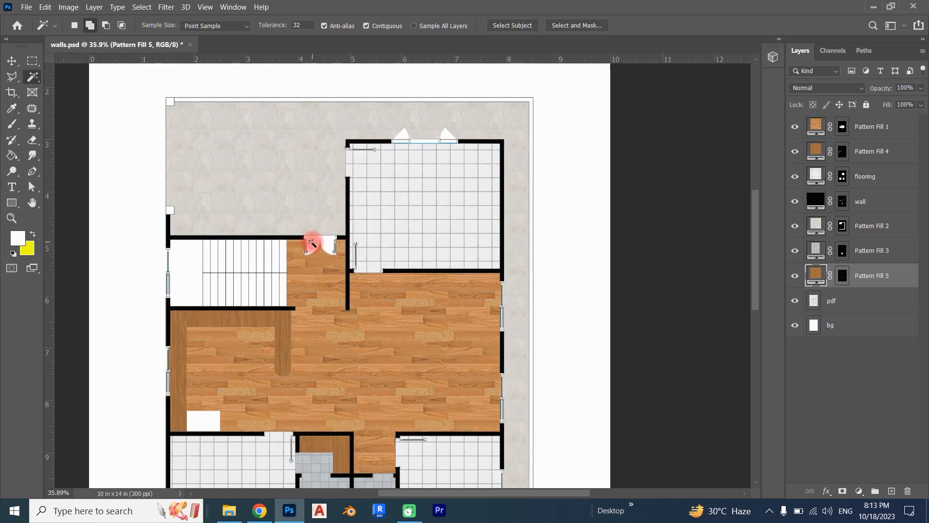
pyautogui.scroll(1, 415, 224)
pyautogui.scroll(-2, 457, 232)
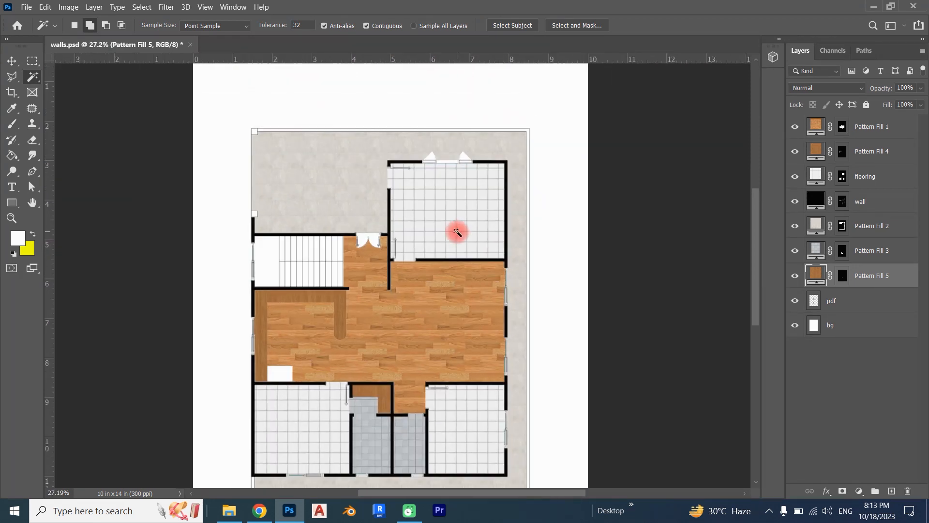
pyautogui.scroll(-2, 457, 233)
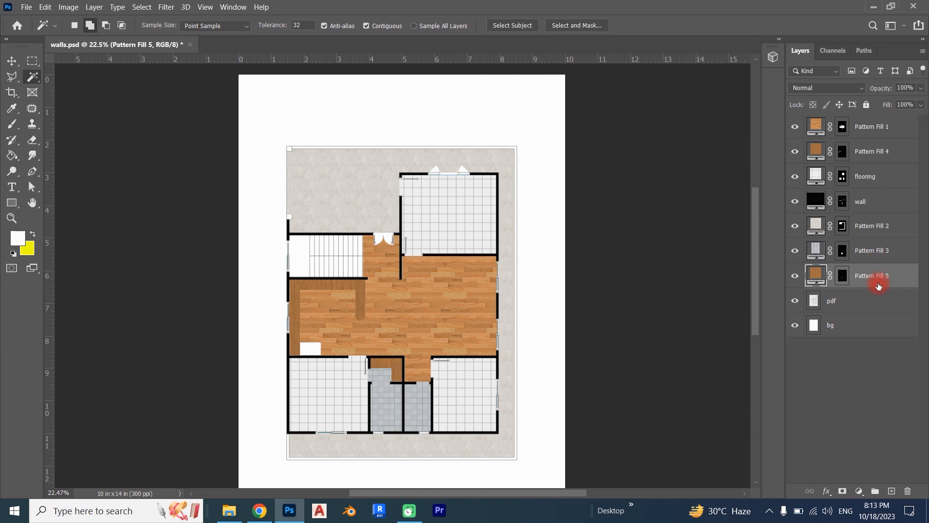
# - Add a black Multiply Drop Shadow to the wall layer with 100% opacity, 90° angle, 28 px distance, 6% spread and 38 px size
pyautogui.click(899, 201)
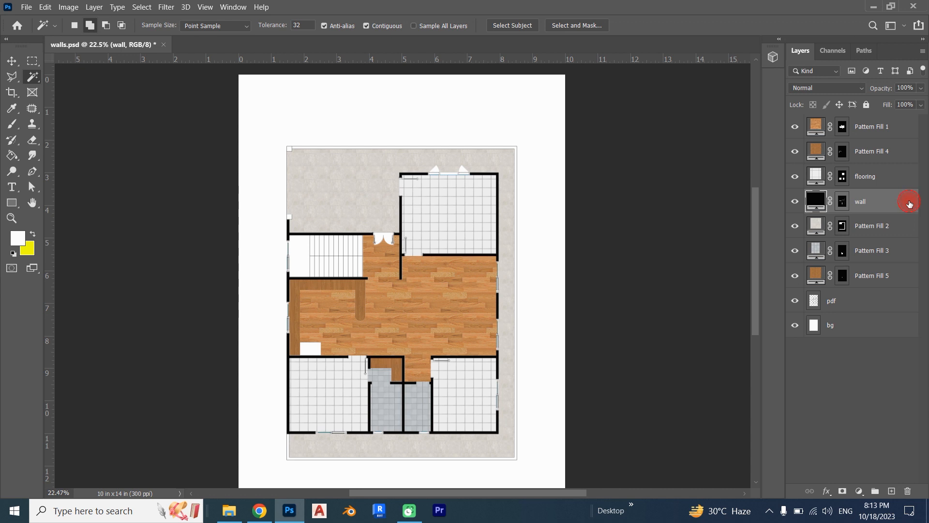
pyautogui.doubleClick(910, 203)
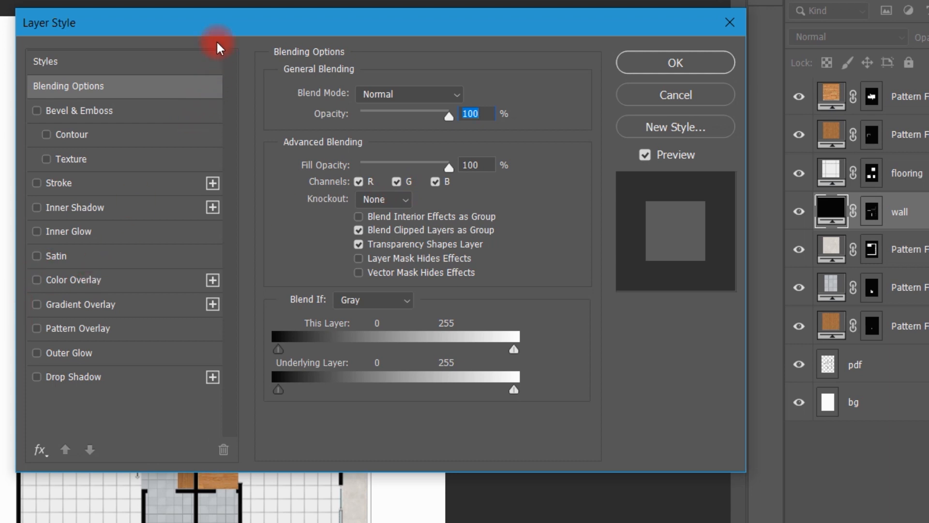
pyautogui.moveTo(201, 22); pyautogui.dragTo(365, 33)
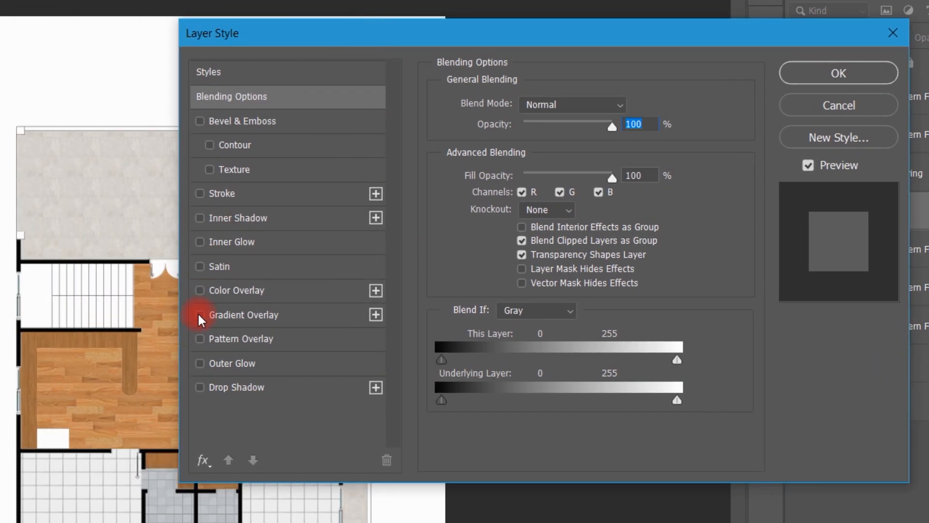
pyautogui.click(197, 387)
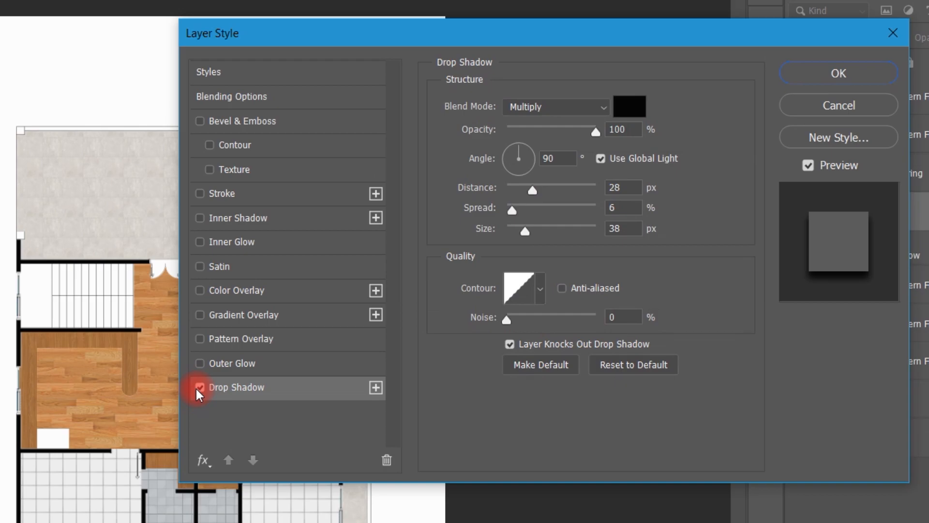
pyautogui.moveTo(629, 85); pyautogui.dragTo(647, 130)
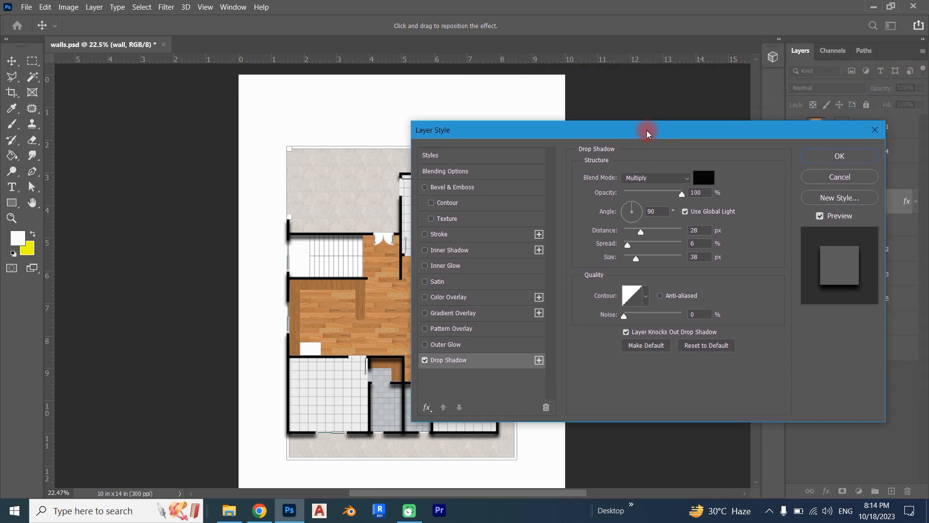
pyautogui.click(852, 156)
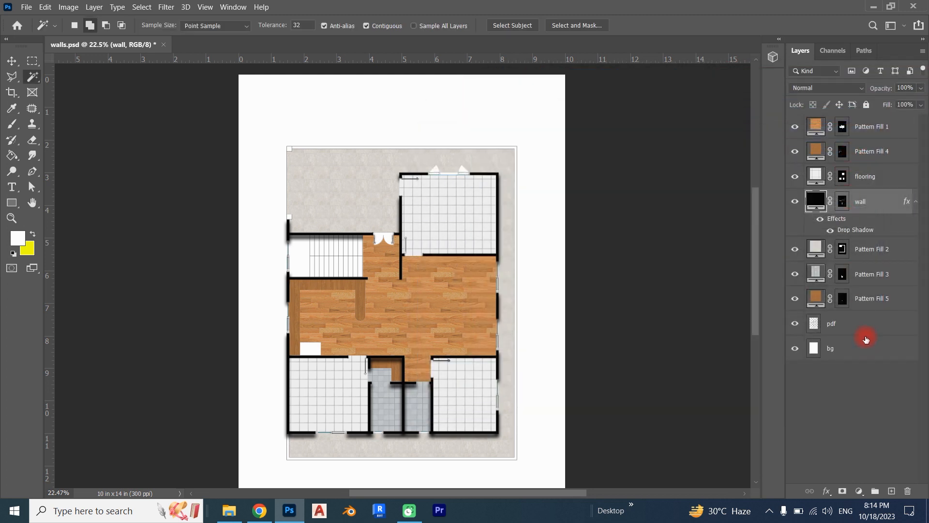
# - Move the wall layer to the top of the layer stack, above all pattern fills
pyautogui.moveTo(886, 202); pyautogui.dragTo(879, 126)
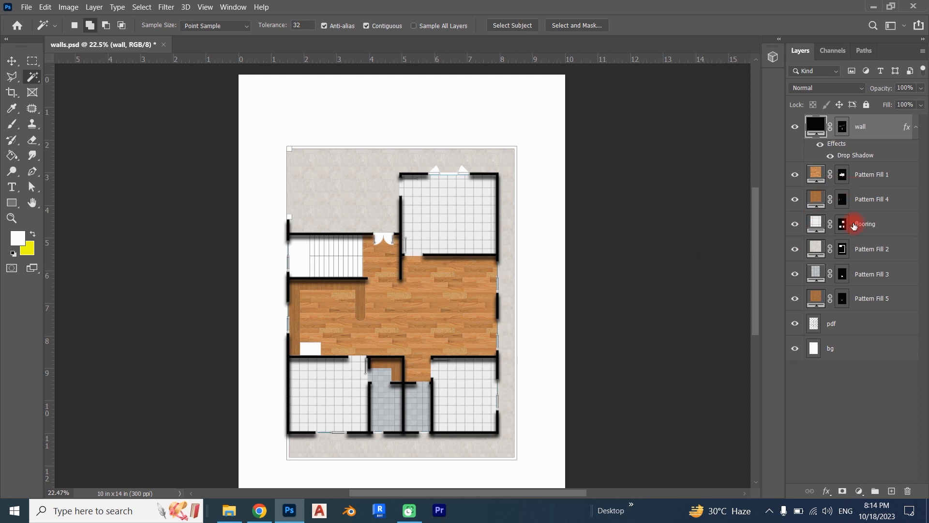
pyautogui.click(898, 300)
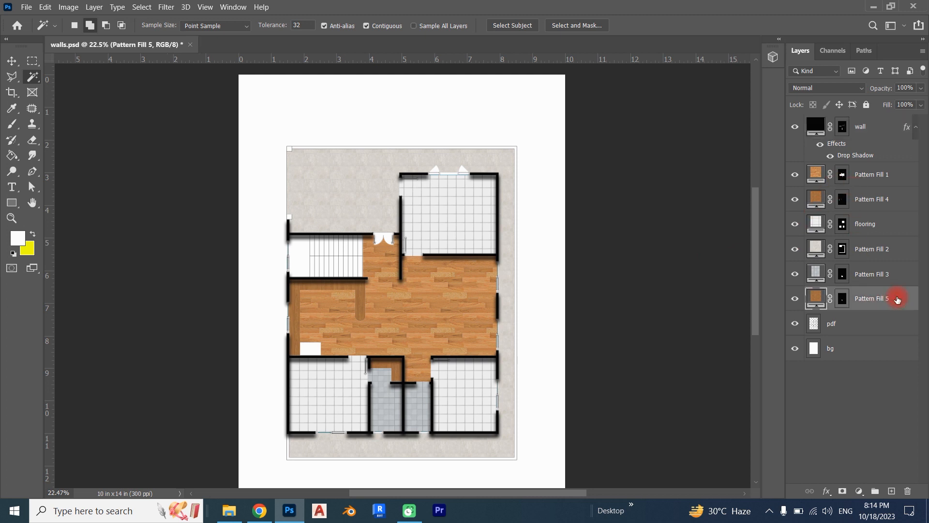
pyautogui.keyDown('alt'); pyautogui.click(898, 200); pyautogui.keyUp('alt')
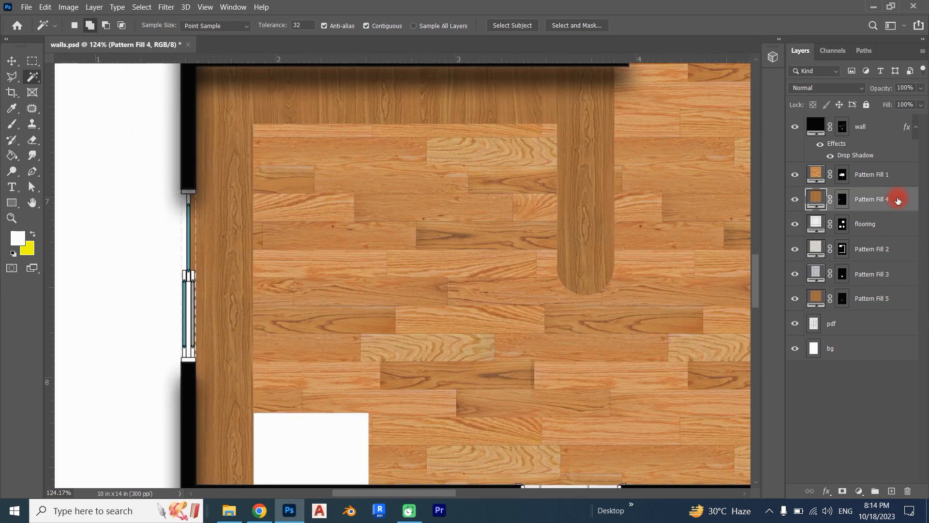
pyautogui.scroll(-3, 581, 288)
pyautogui.scroll(-3, 505, 259)
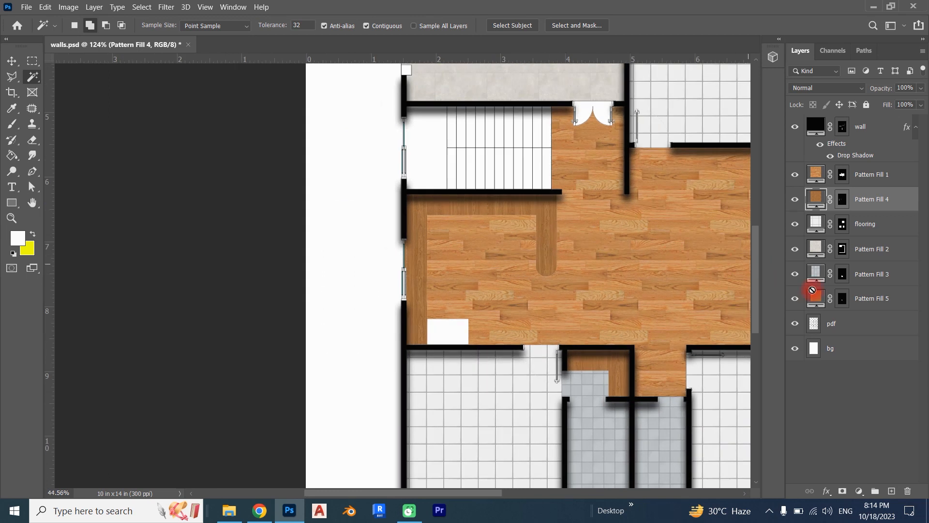
# - Move the Pattern Fill 5 layer directly beneath wall and place the counter's Pattern Fill 4 layer above Pattern Fill 1
pyautogui.click(895, 300)
pyautogui.moveTo(895, 300); pyautogui.dragTo(877, 167)
pyautogui.click(893, 203)
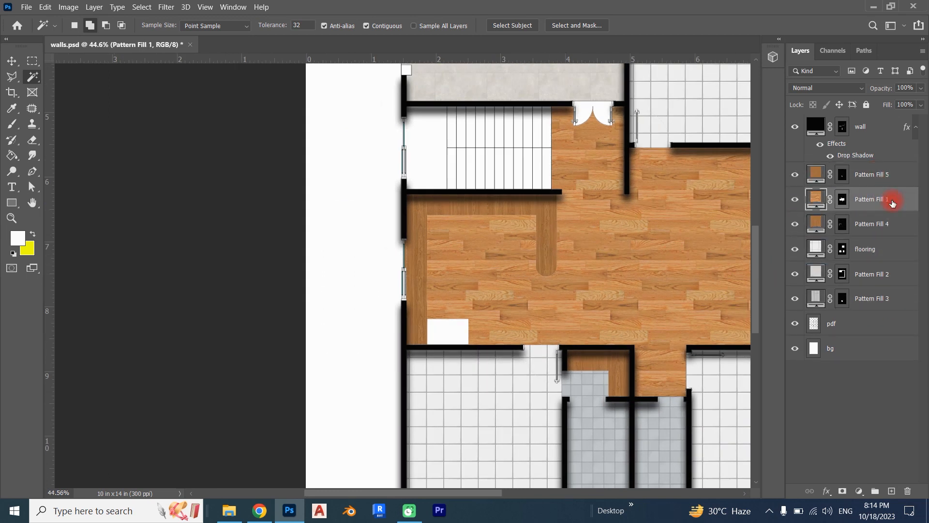
pyautogui.moveTo(894, 220); pyautogui.dragTo(894, 194)
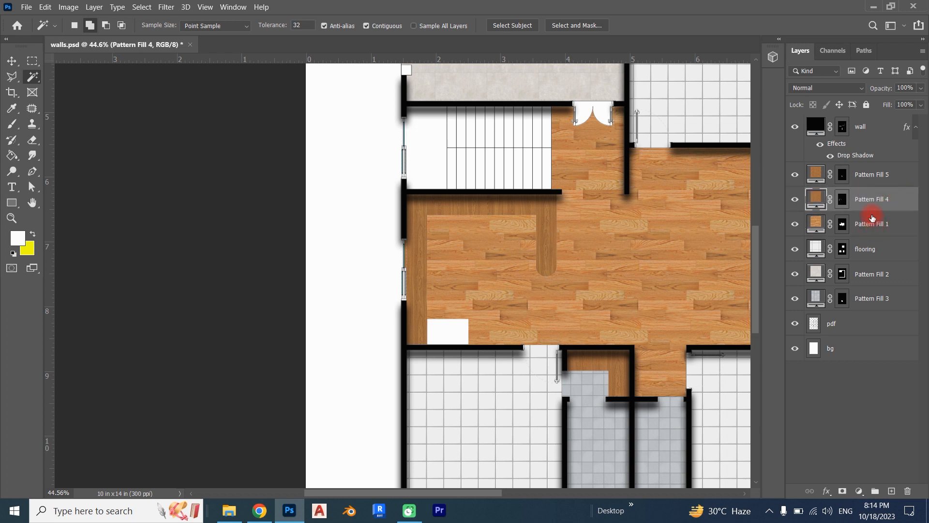
# - Add a Drop Shadow to the Pattern Fill 5 layer of the L-shaped wooden area
pyautogui.click(900, 176)
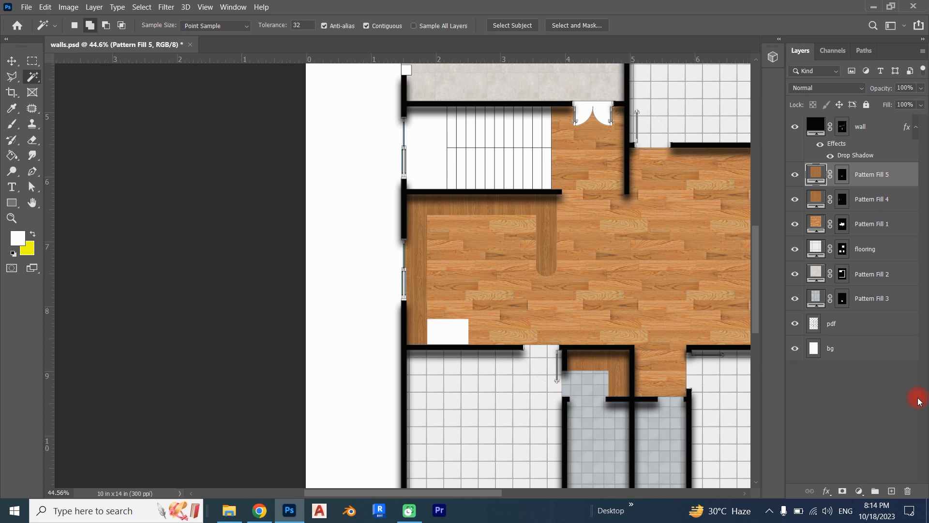
pyautogui.click(859, 491)
pyautogui.click(907, 175)
pyautogui.doubleClick(907, 175)
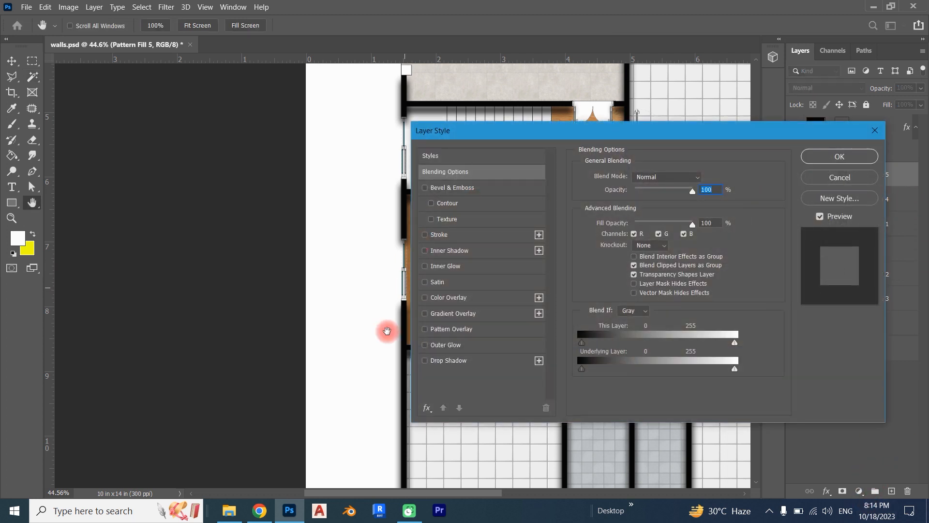
pyautogui.click(426, 362)
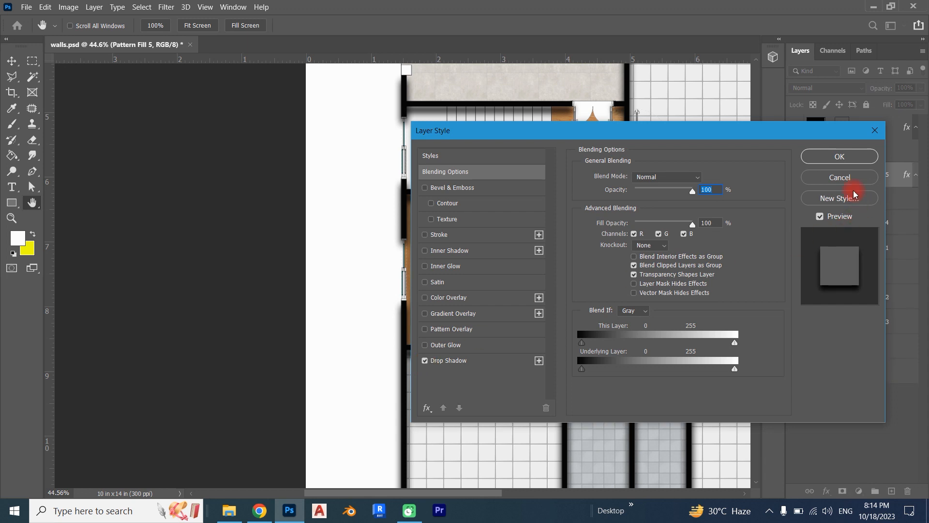
pyautogui.click(850, 156)
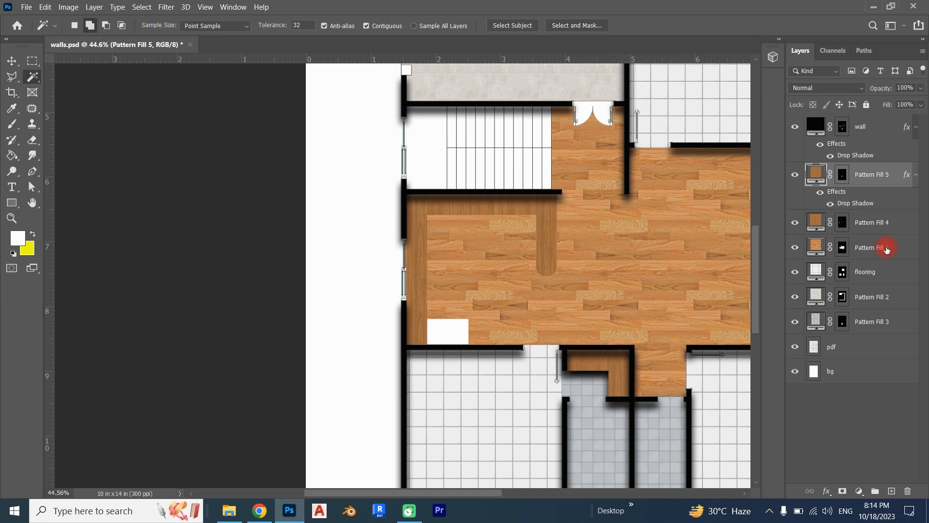
# - Add a Drop Shadow to the kitchen counter's Pattern Fill 4 layer and check it against the whole plan
pyautogui.click(896, 227)
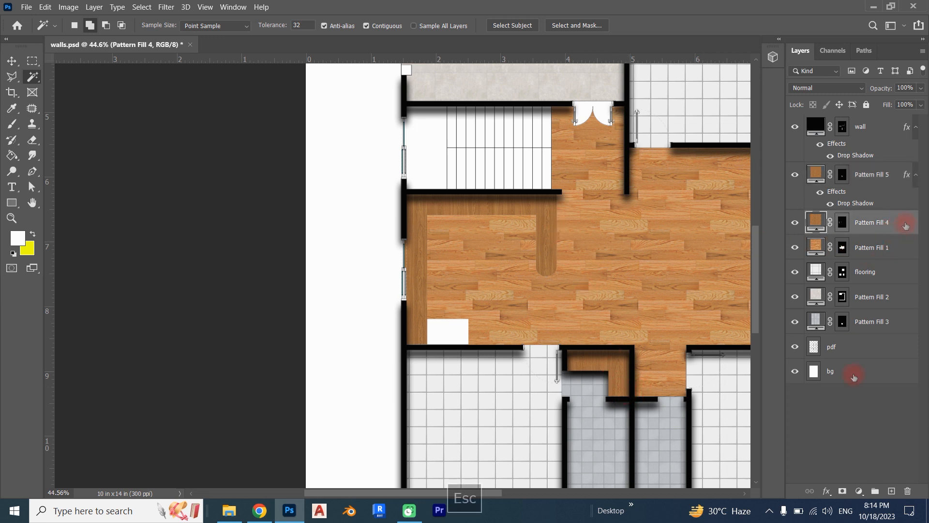
pyautogui.doubleClick(905, 225)
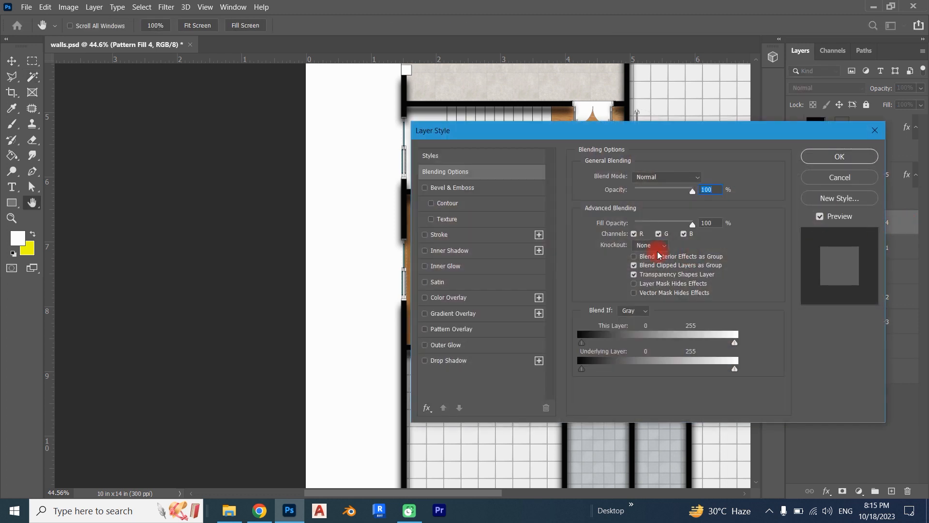
pyautogui.click(425, 361)
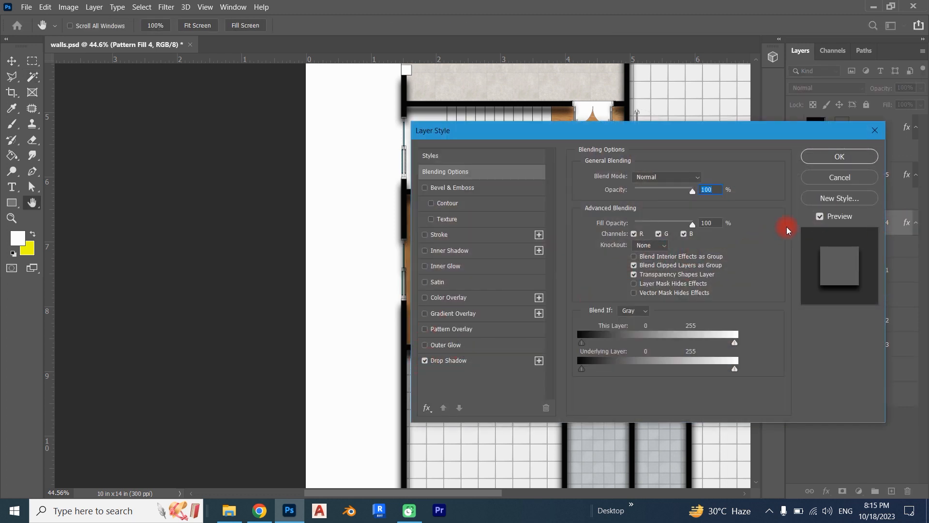
pyautogui.click(848, 167)
pyautogui.press('w')
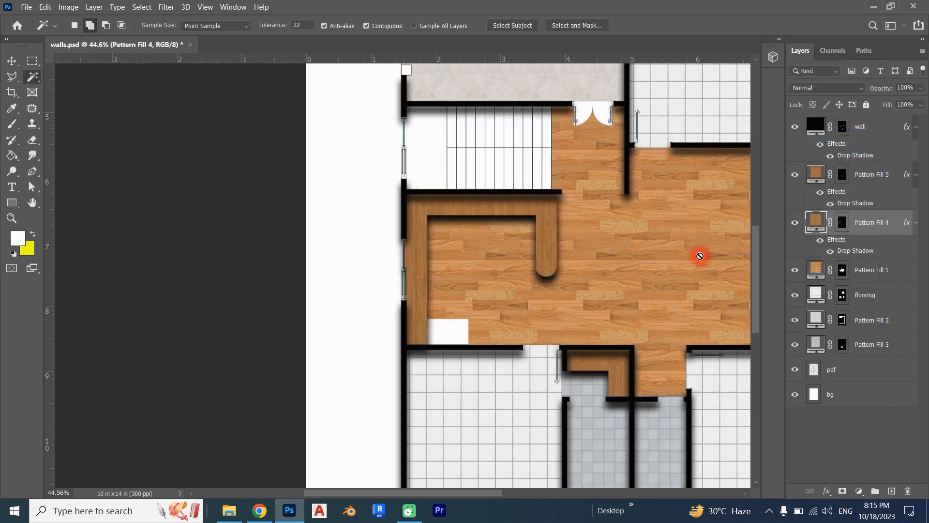
pyautogui.scroll(-5, 518, 232)
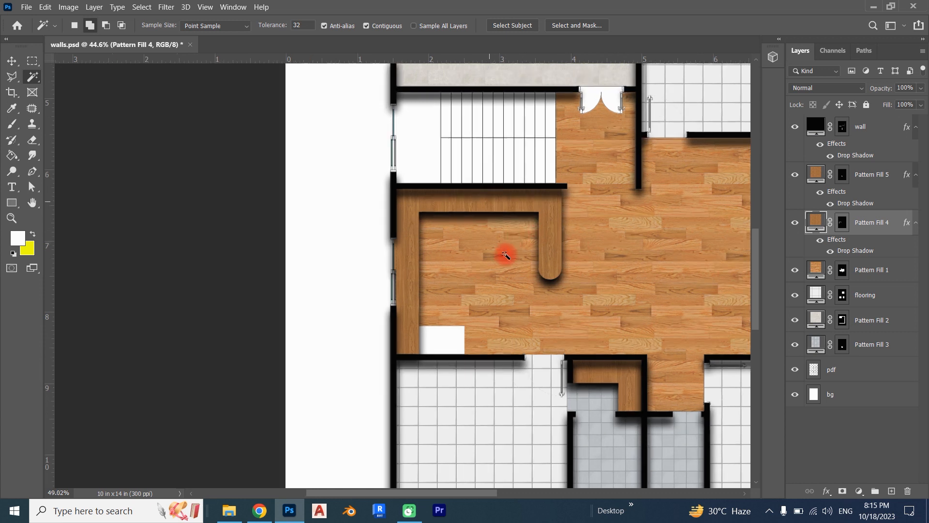
pyautogui.scroll(-3, 646, 242)
pyautogui.press('space')
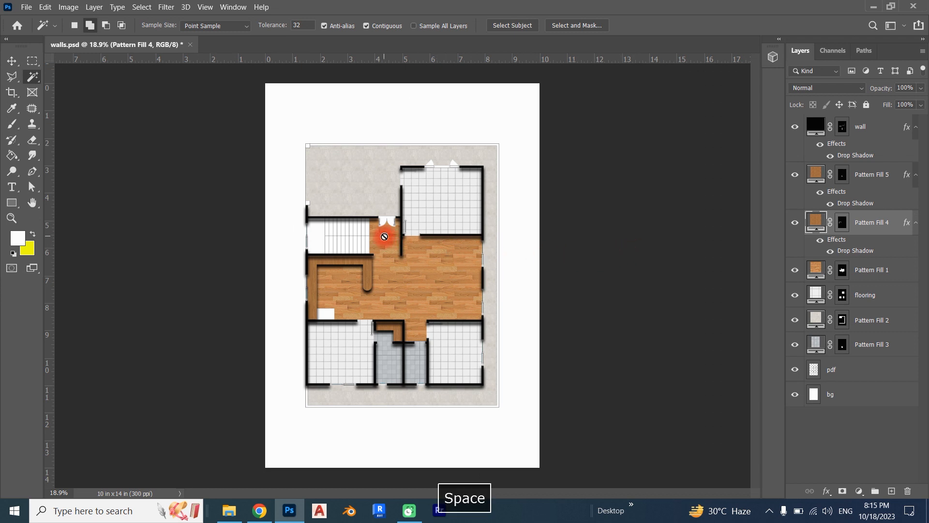
pyautogui.scroll(2, 384, 237)
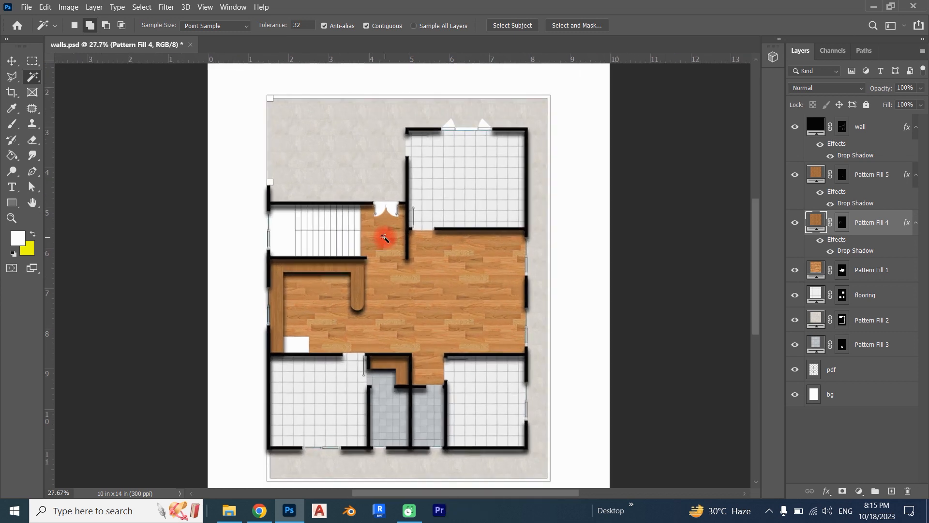
pyautogui.press('space')
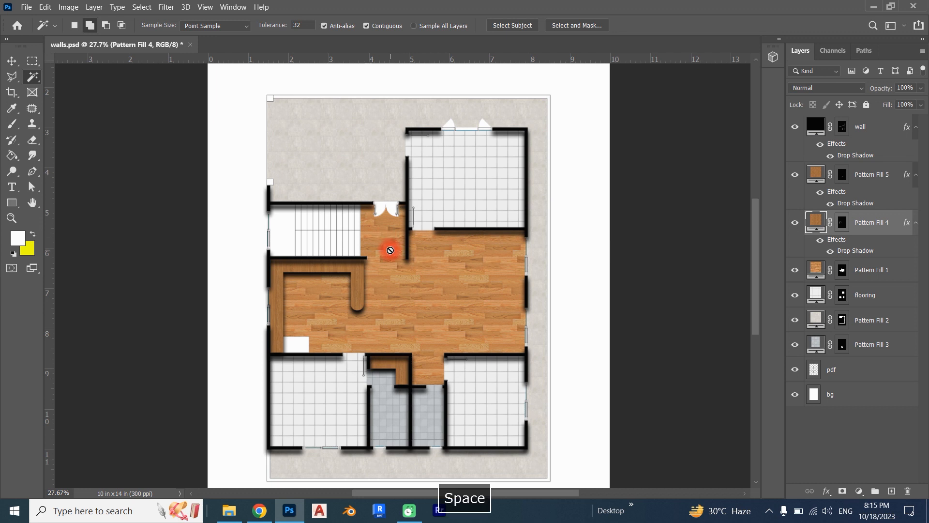